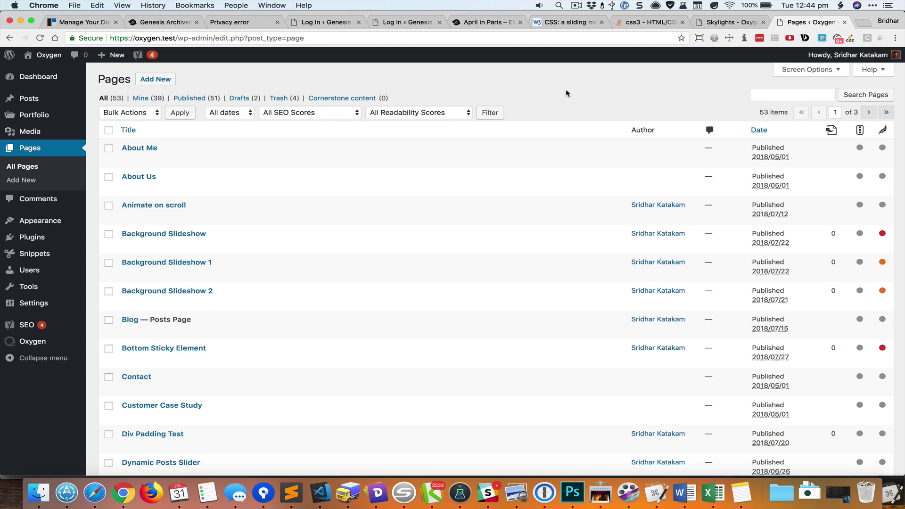
Start a new page titled 'Fixed Left Sidebar', correcting the mistyped last letter
{"action": "left_click", "coordinate": [168, 80]}
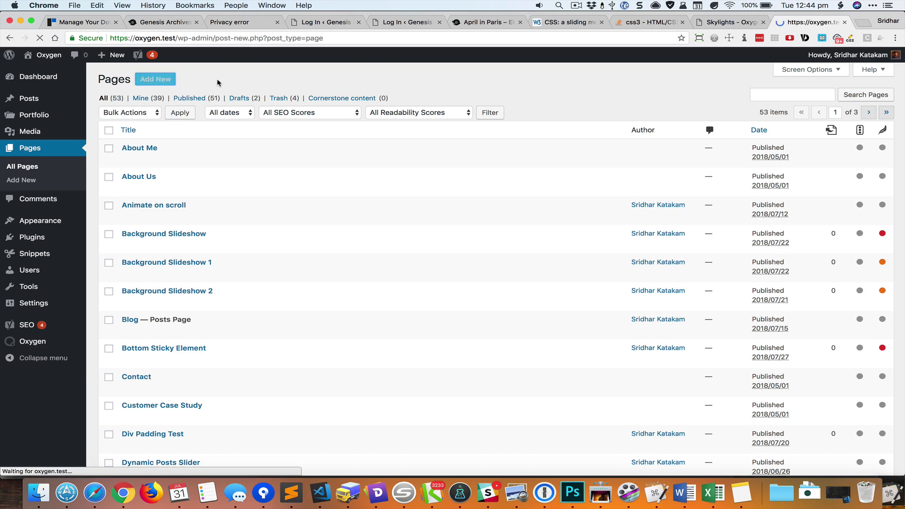
{"action": "type", "text": "Fix"}
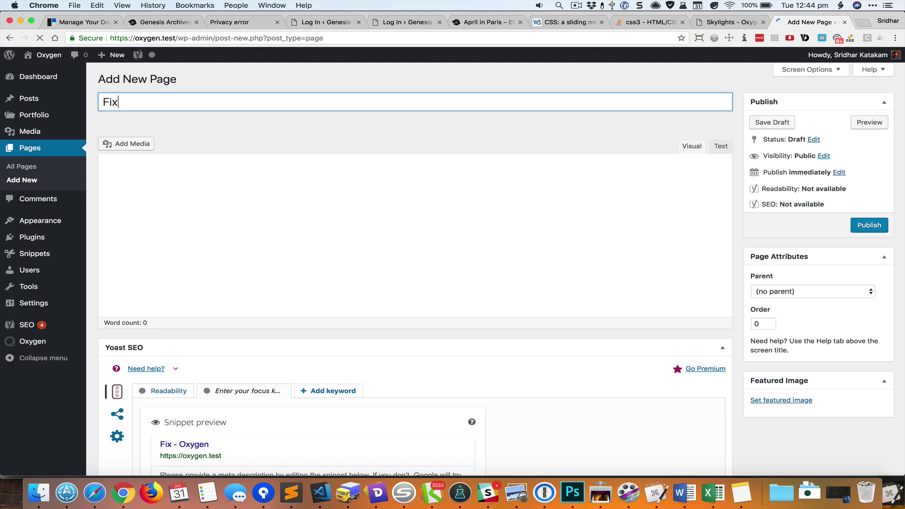
{"action": "type", "text": "ed Left Sidebat"}
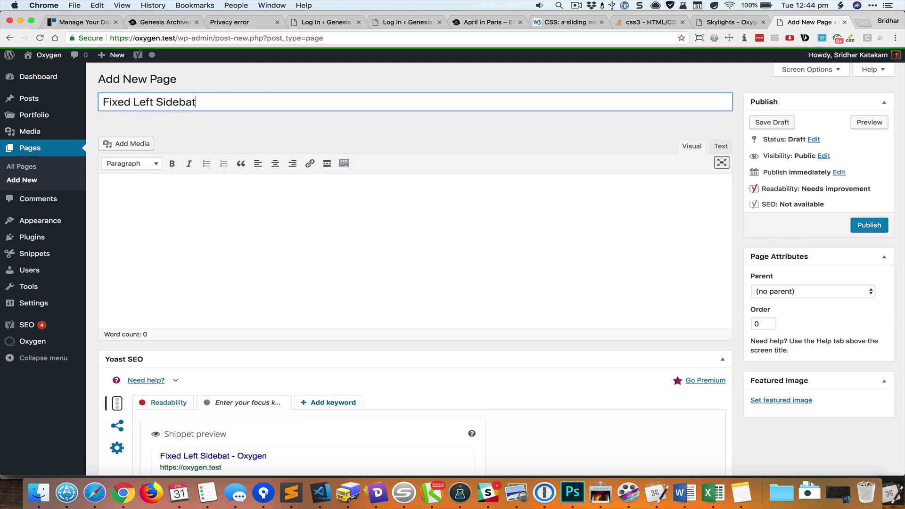
{"action": "key", "text": "BackSpace"}
Publish the page with its template set to None, then launch it in Oxygen
{"action": "type", "text": "r"}
{"action": "left_click", "coordinate": [880, 228]}
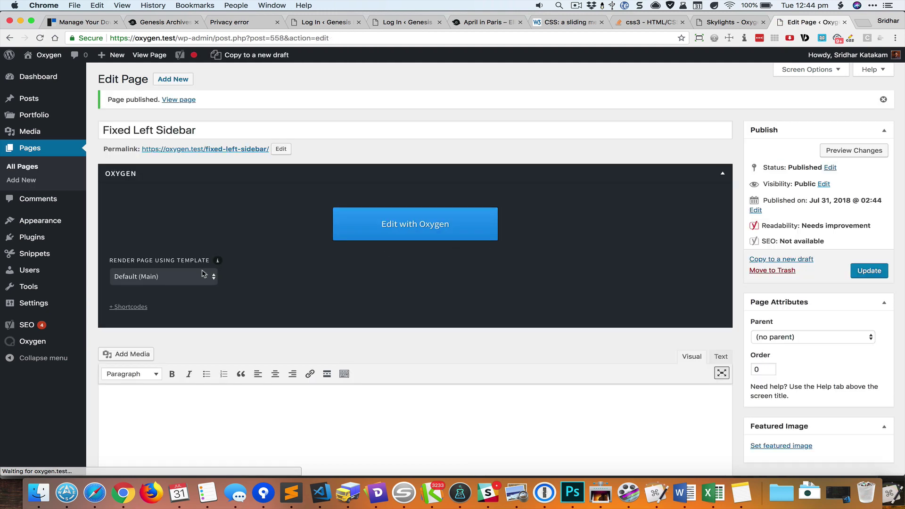
{"action": "left_click", "coordinate": [203, 274]}
{"action": "left_click", "coordinate": [191, 270]}
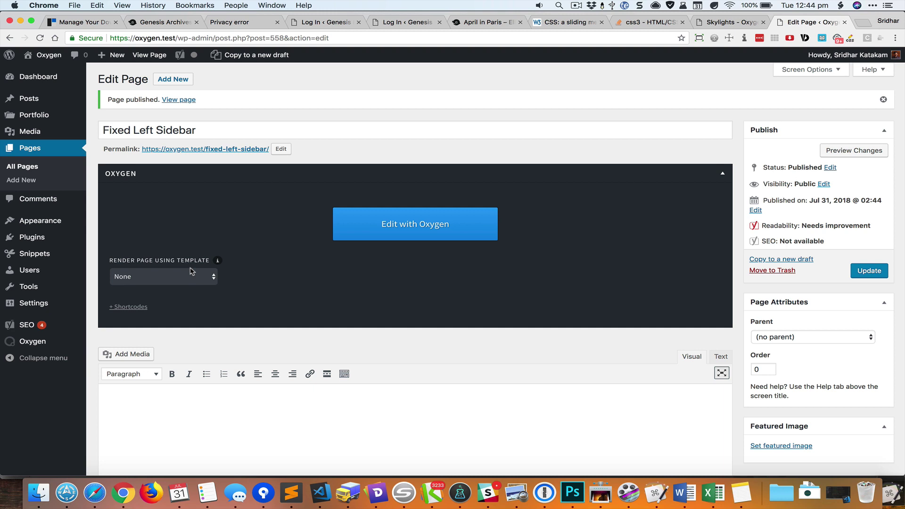
{"action": "left_click", "coordinate": [389, 223]}
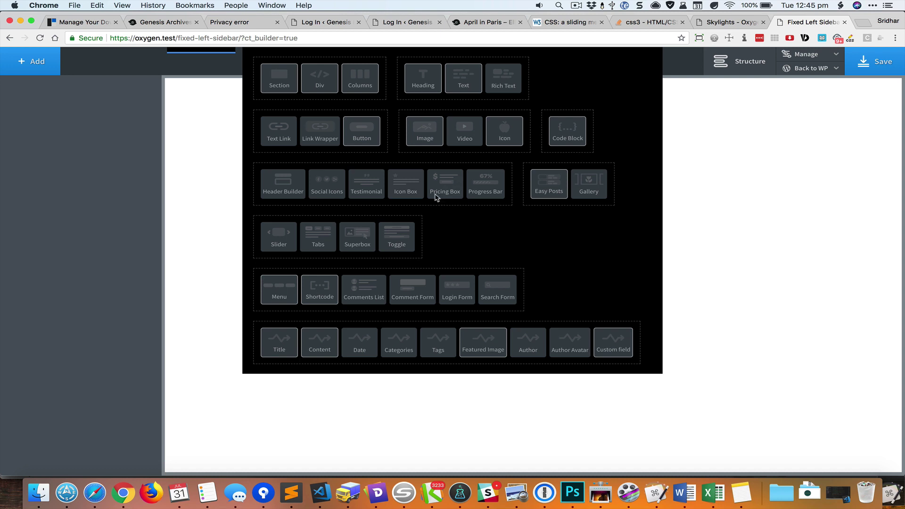
Add a 50/50 Columns element and set its height to 100 vh
{"action": "left_click", "coordinate": [366, 89]}
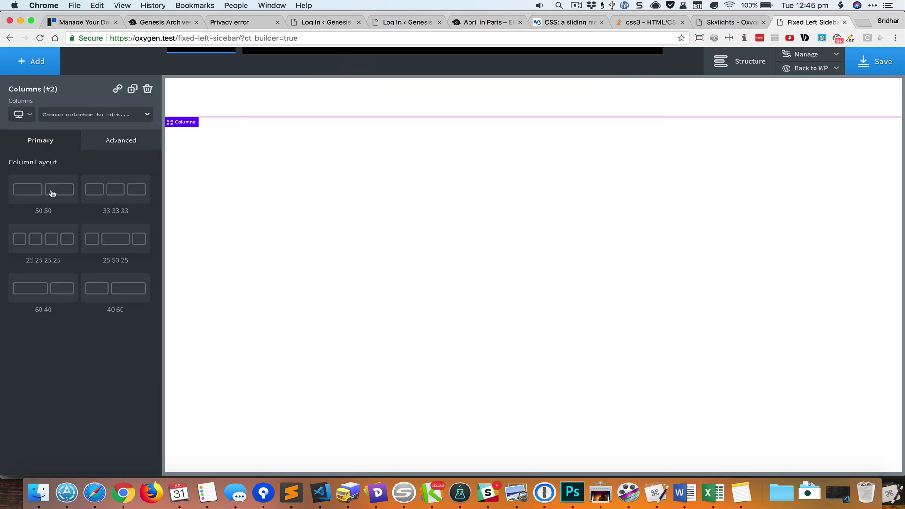
{"action": "left_click", "coordinate": [55, 193]}
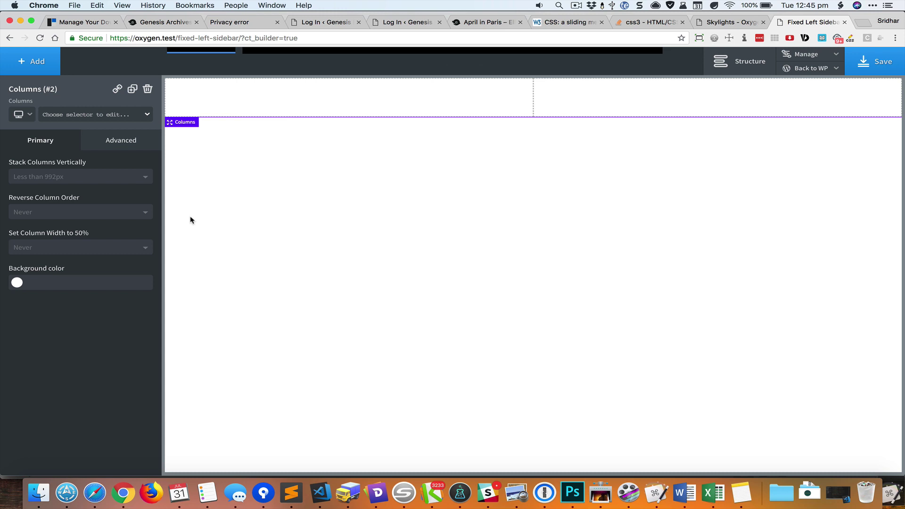
{"action": "left_click", "coordinate": [111, 141]}
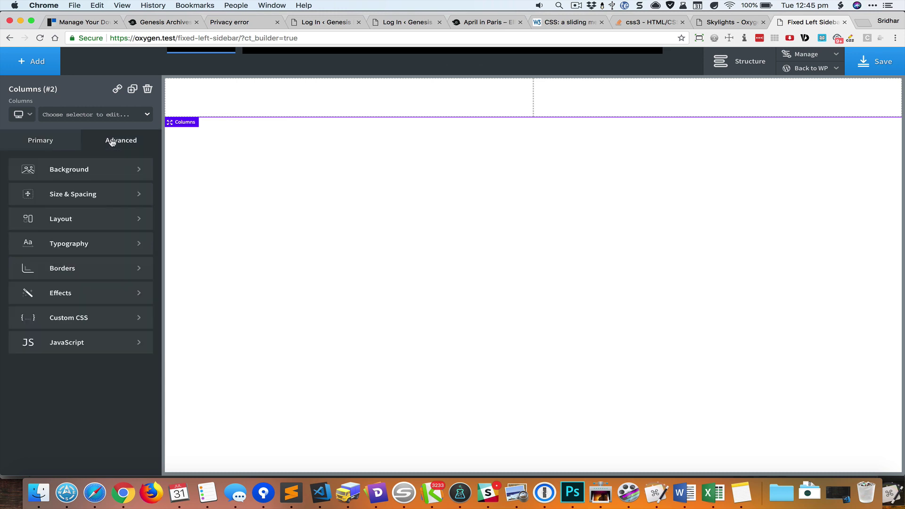
{"action": "left_click", "coordinate": [97, 198]}
{"action": "left_click", "coordinate": [29, 304]}
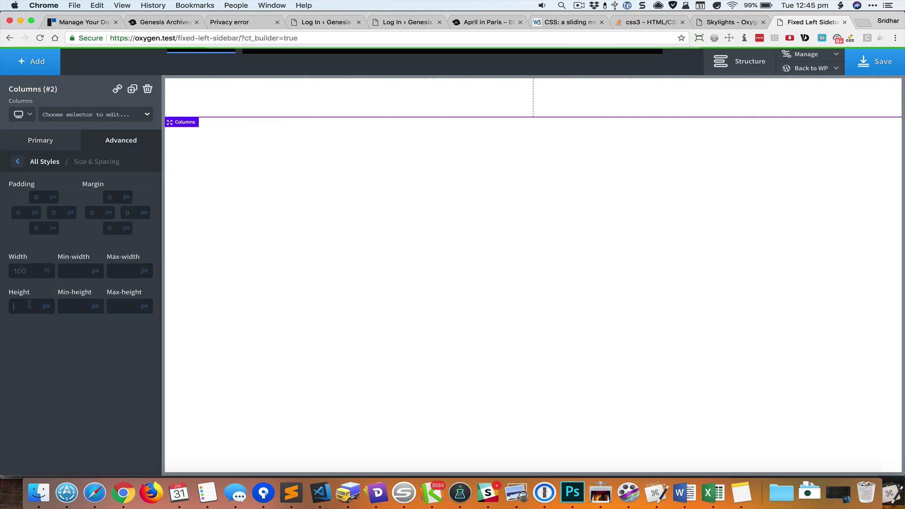
{"action": "type", "text": "100"}
{"action": "left_click", "coordinate": [46, 306]}
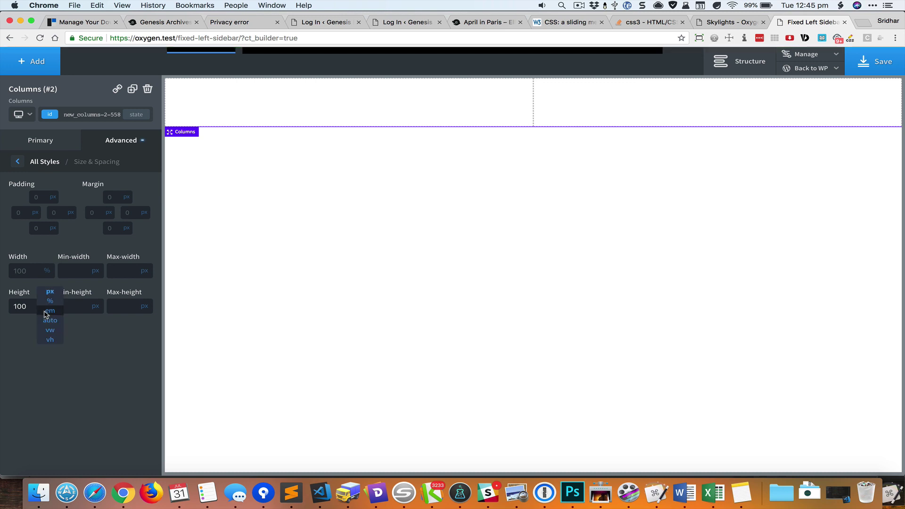
{"action": "left_click", "coordinate": [49, 340]}
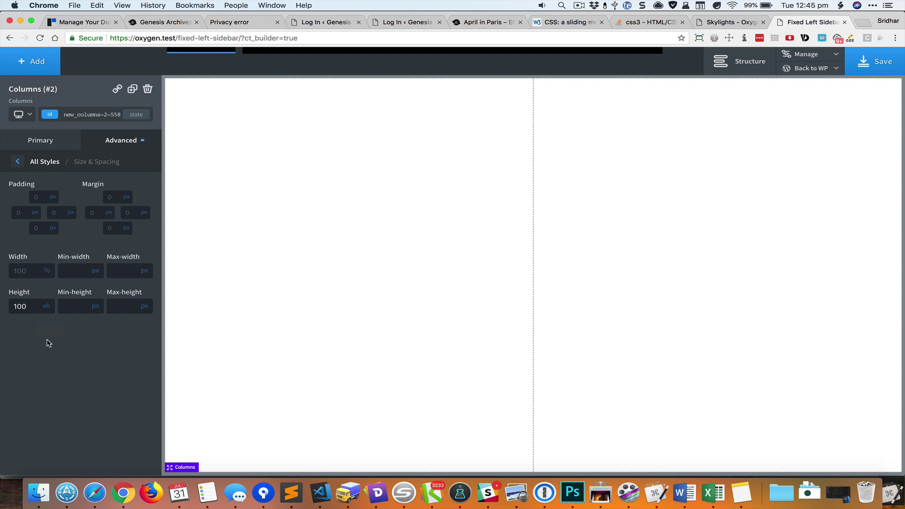
Change the left column's width from 50% to a fixed 400 px
{"action": "left_click", "coordinate": [302, 260]}
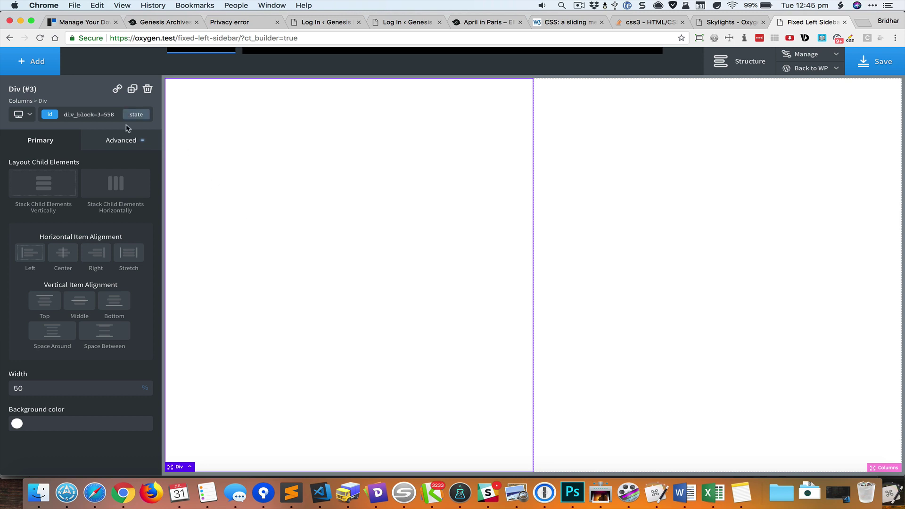
{"action": "left_click", "coordinate": [130, 138]}
{"action": "left_click", "coordinate": [104, 195]}
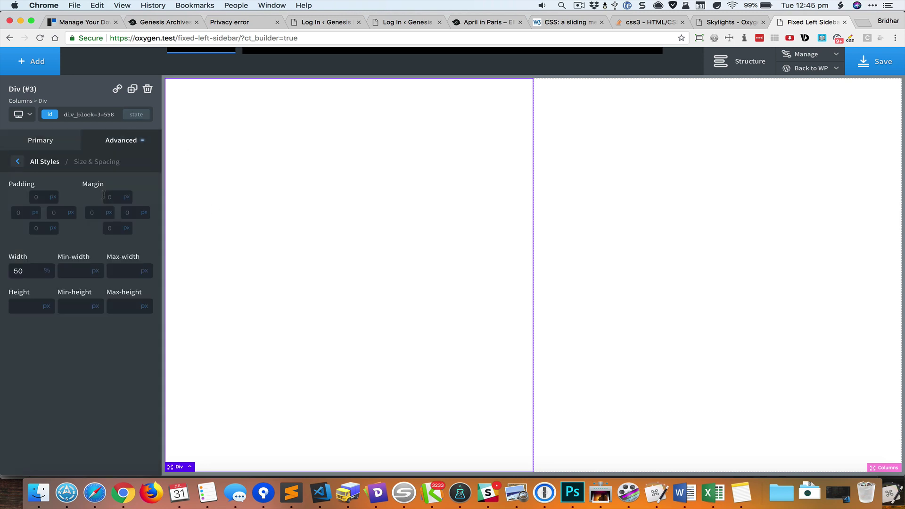
{"action": "double_click", "coordinate": [28, 272]}
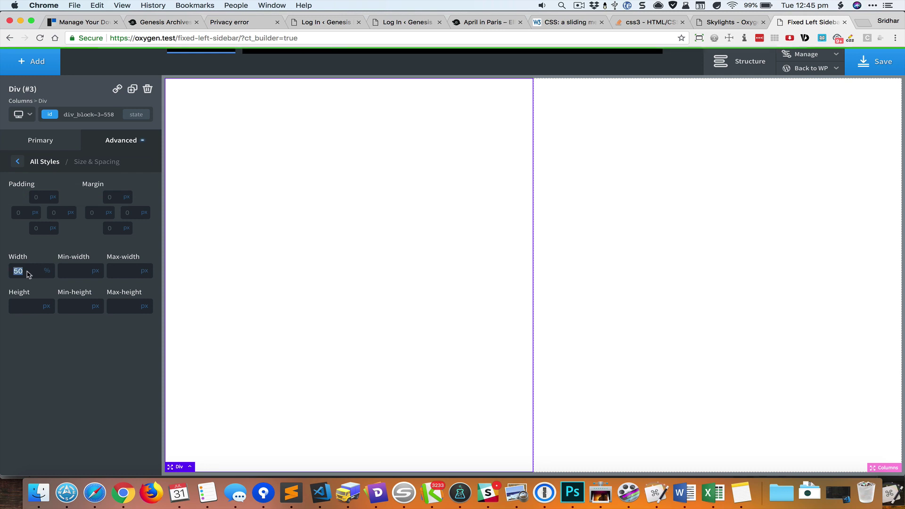
{"action": "type", "text": "400"}
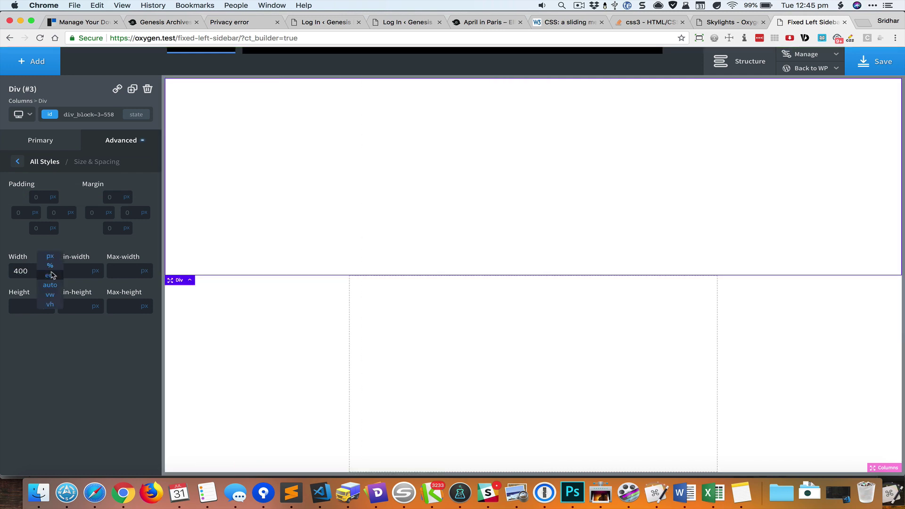
{"action": "left_click", "coordinate": [50, 256]}
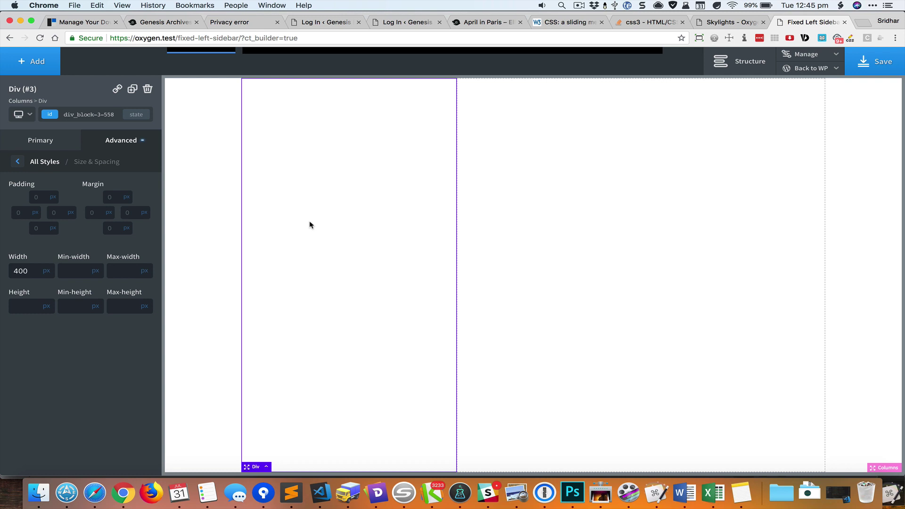
Insert the WPDevDesign logo from the Media Library into the left column, 200 px wide
{"action": "mouse_move", "coordinate": [443, 56]}
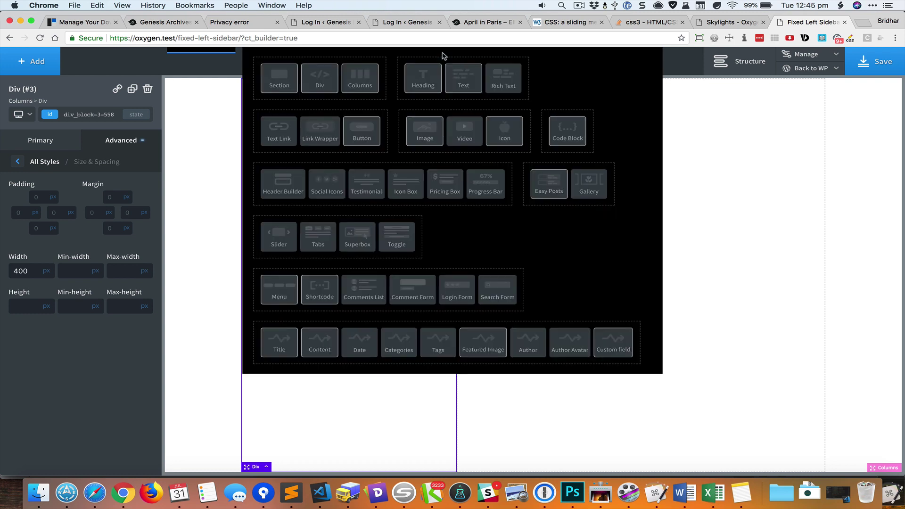
{"action": "left_click", "coordinate": [424, 131]}
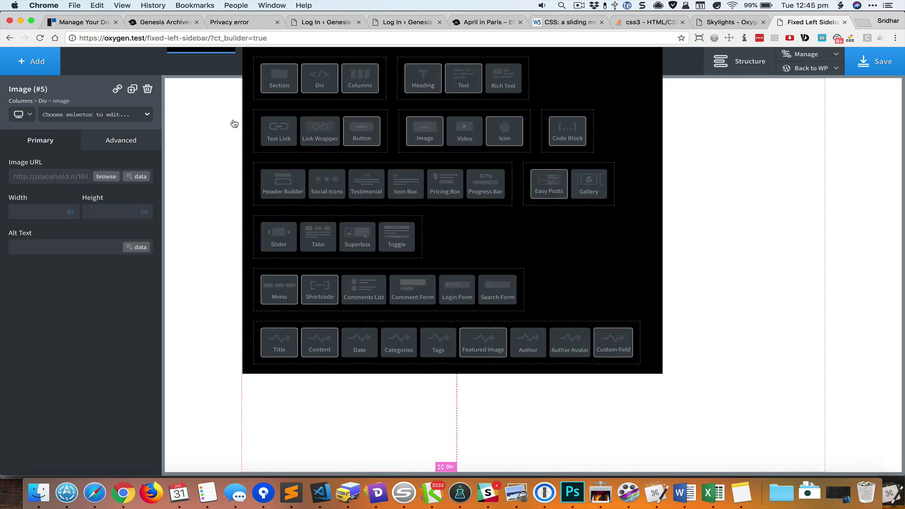
{"action": "left_click", "coordinate": [106, 176]}
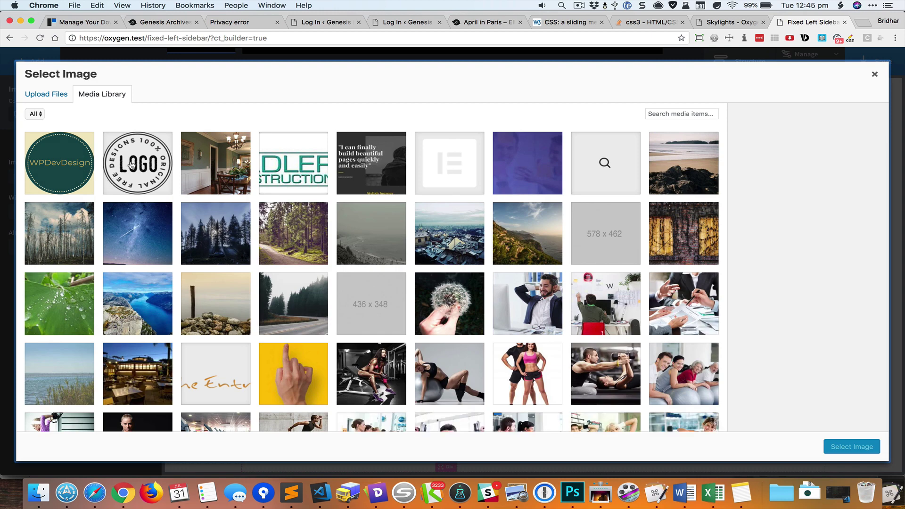
{"action": "left_click", "coordinate": [53, 168]}
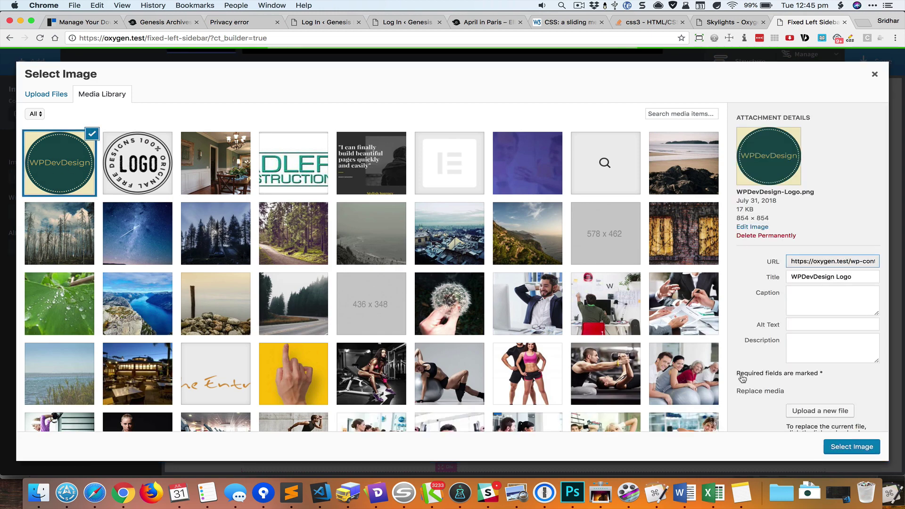
{"action": "left_click", "coordinate": [853, 446]}
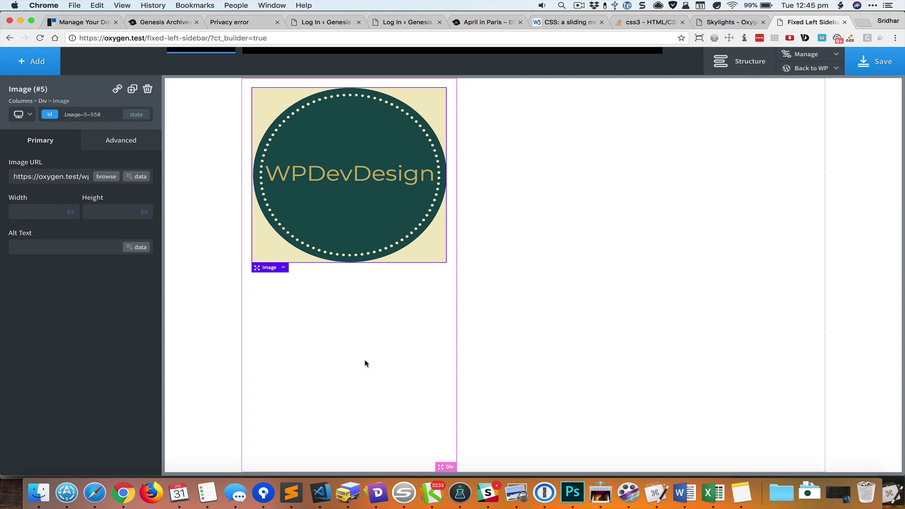
{"action": "left_click", "coordinate": [47, 213]}
{"action": "type", "text": "200"}
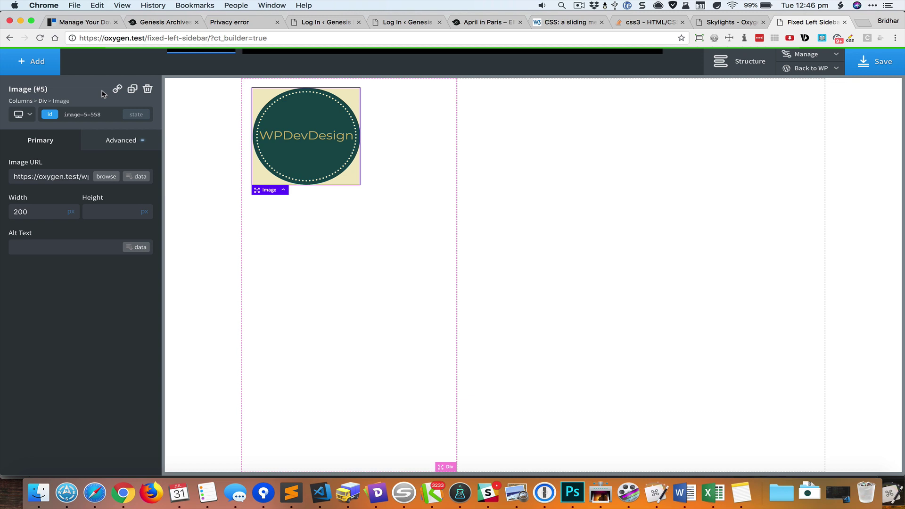
Add a vertical menu of the First to Fourth Section links below the logo, nudged slightly down
{"action": "mouse_move", "coordinate": [326, 52]}
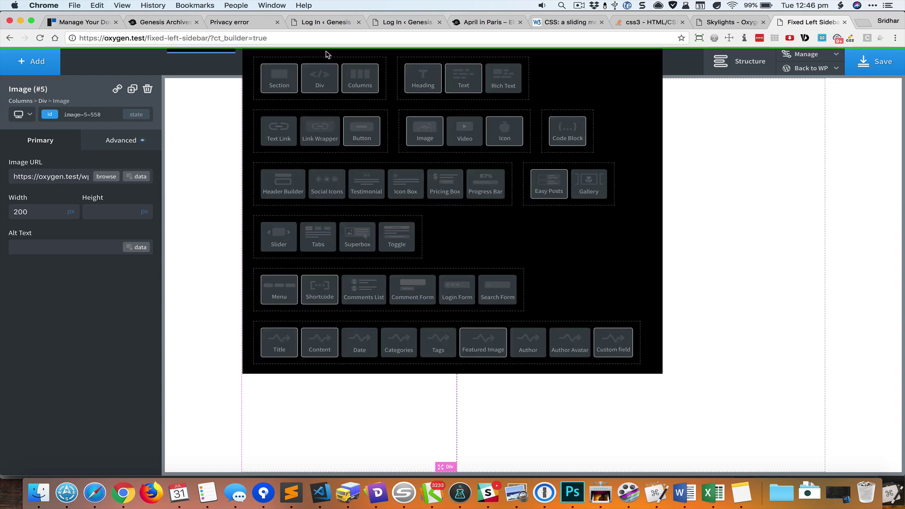
{"action": "left_click", "coordinate": [277, 290]}
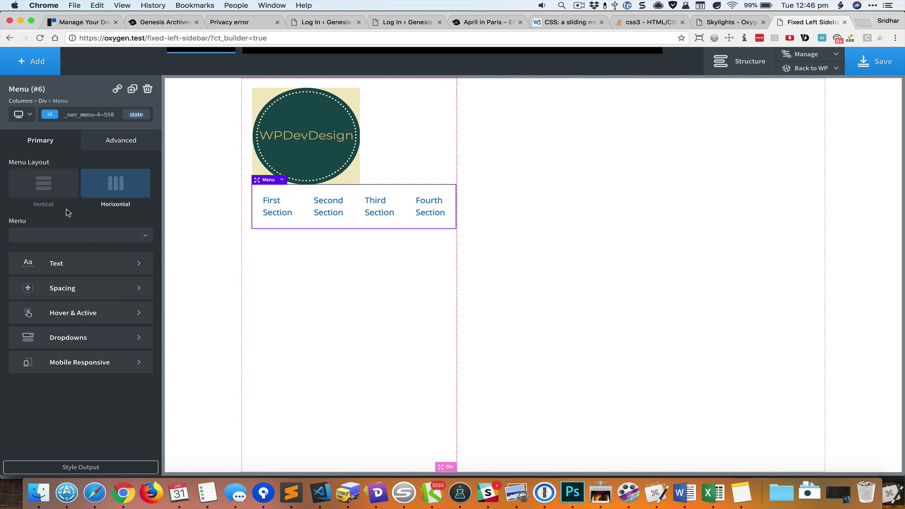
{"action": "left_click", "coordinate": [68, 194]}
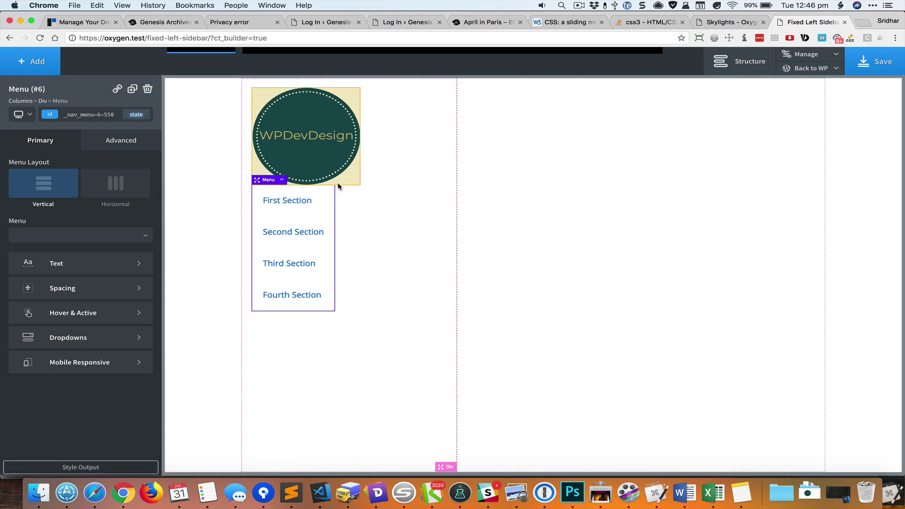
{"action": "left_click_drag", "start_coordinate": [325, 183], "coordinate": [323, 197]}
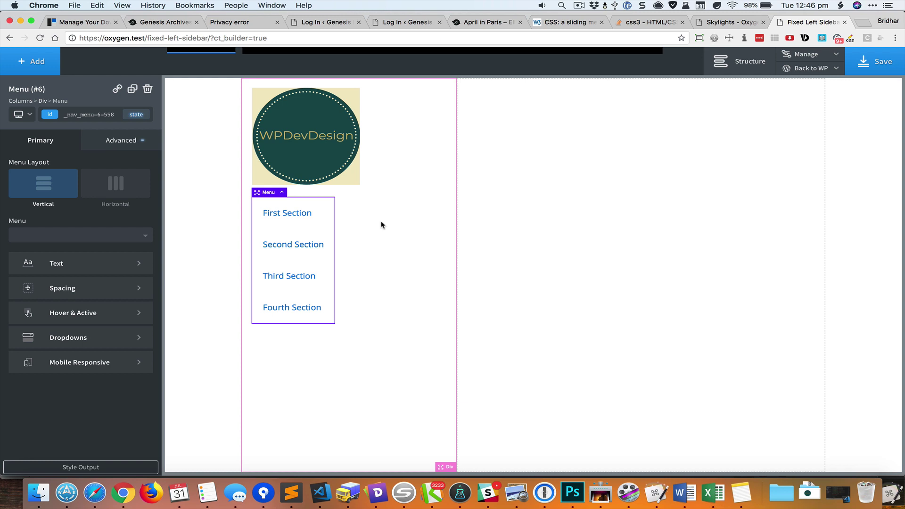
{"action": "left_click", "coordinate": [382, 225]}
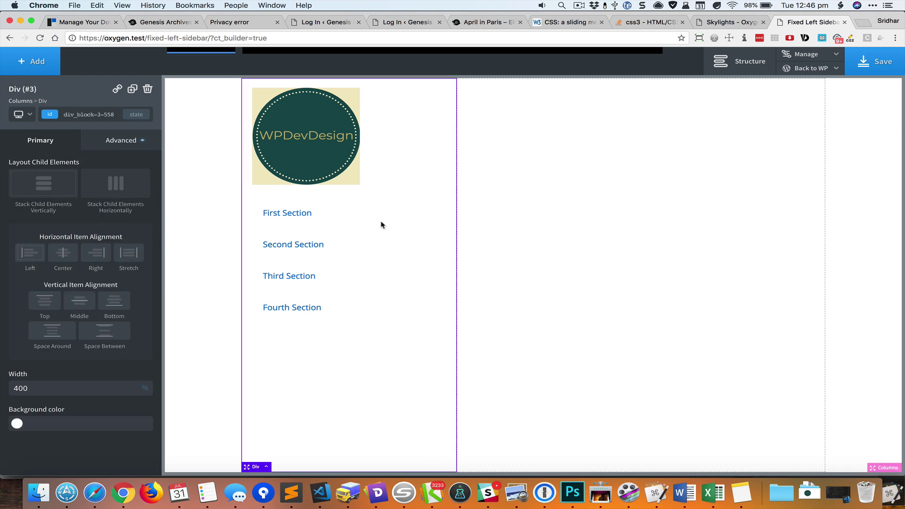
Give the left column a #3d4c59 background colour
{"action": "left_click", "coordinate": [83, 426]}
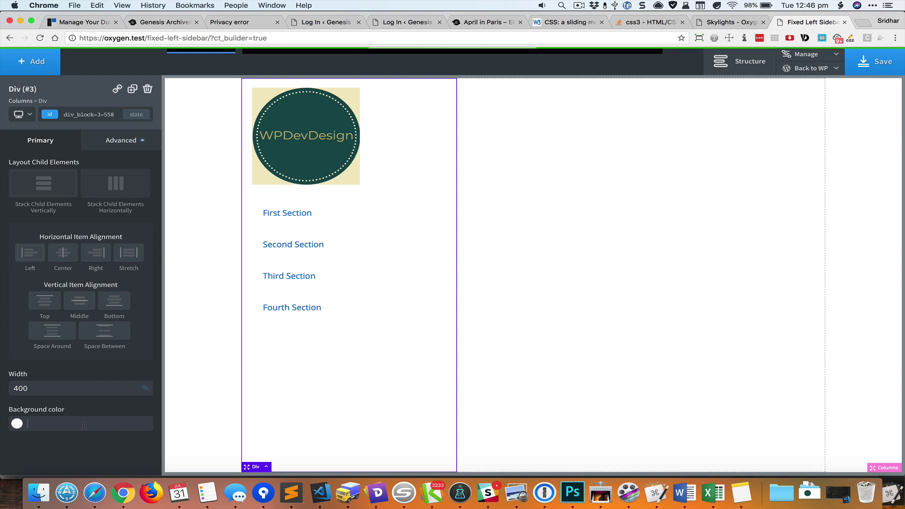
{"action": "type", "text": "#"}
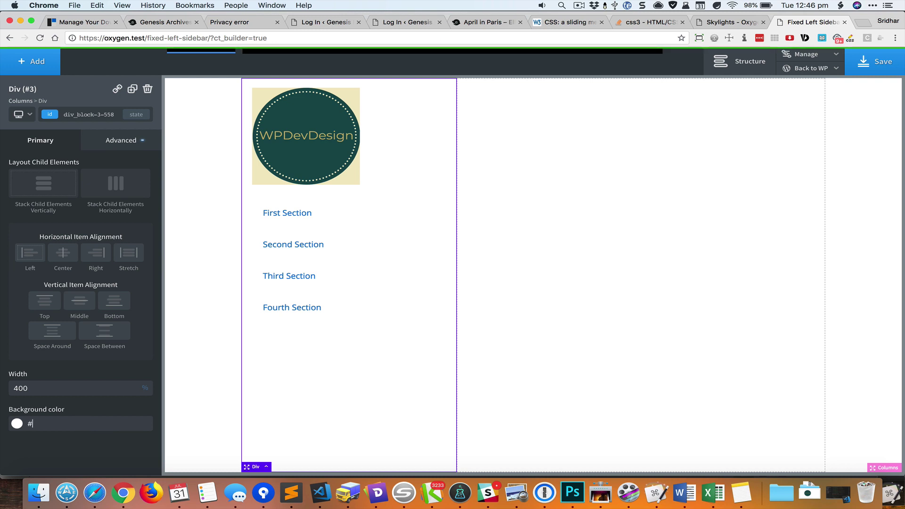
{"action": "type", "text": "3d4c59"}
{"action": "left_click", "coordinate": [593, 217]}
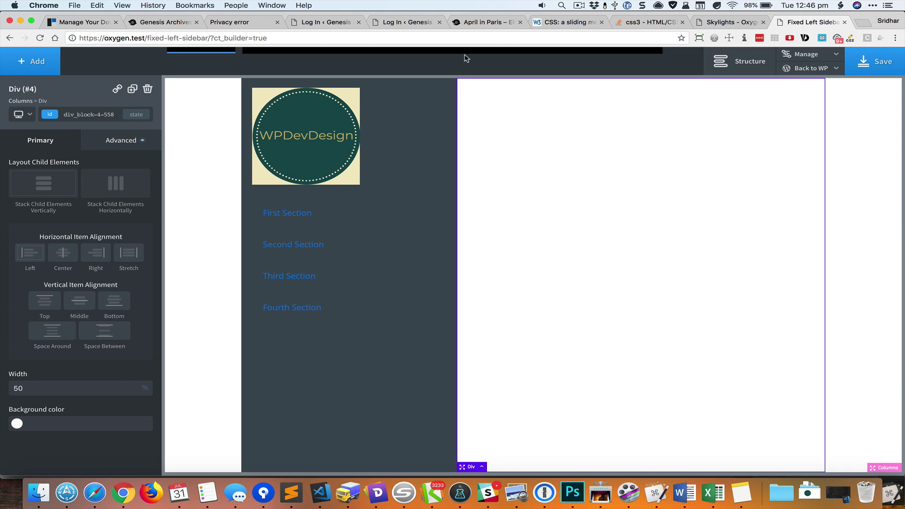
Add dynamic Title and Content elements to the right column and save
{"action": "mouse_move", "coordinate": [465, 56]}
{"action": "left_click", "coordinate": [282, 342]}
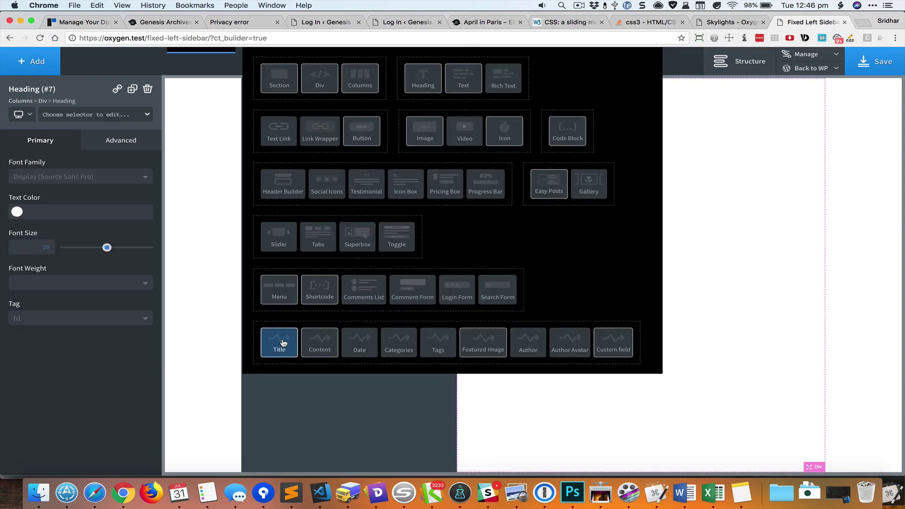
{"action": "left_click", "coordinate": [320, 344]}
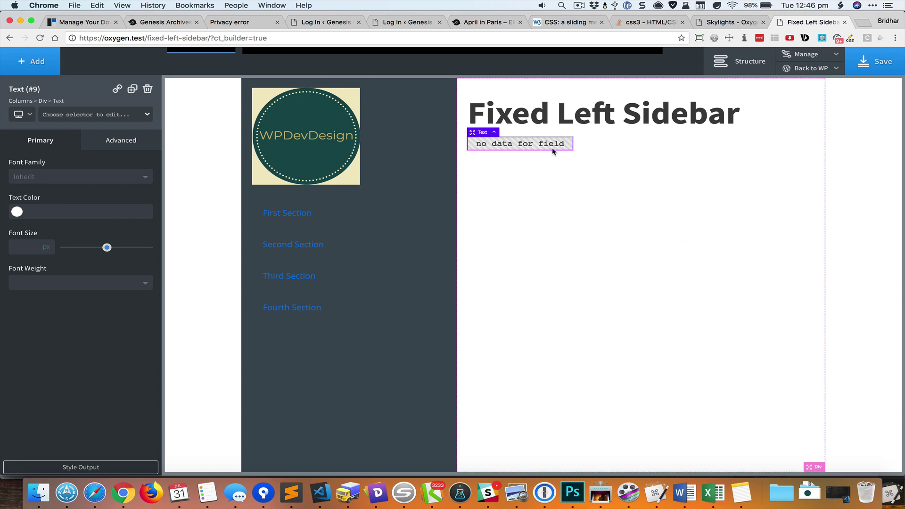
{"action": "left_click", "coordinate": [874, 55]}
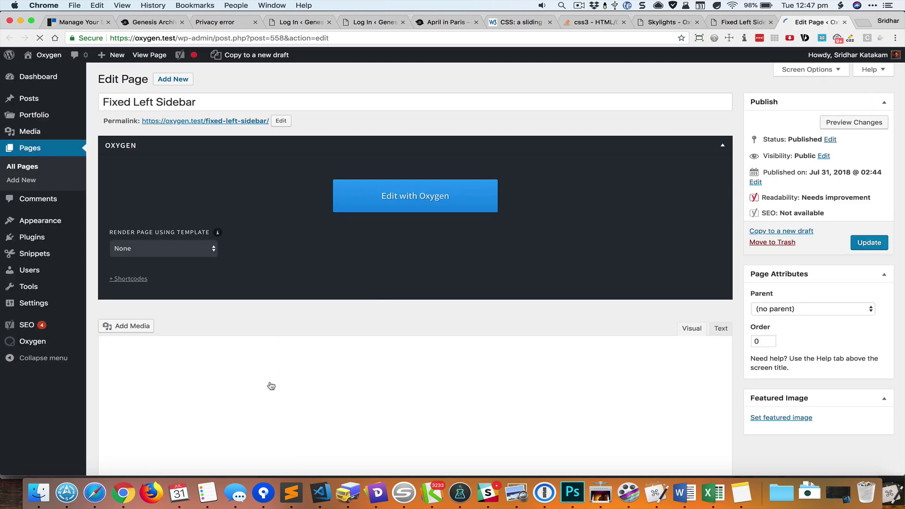
Paste generated lorem ipsum paragraphs into the page's content
{"action": "scroll", "coordinate": [287, 373], "scroll_direction": "down", "scroll_amount": 1}
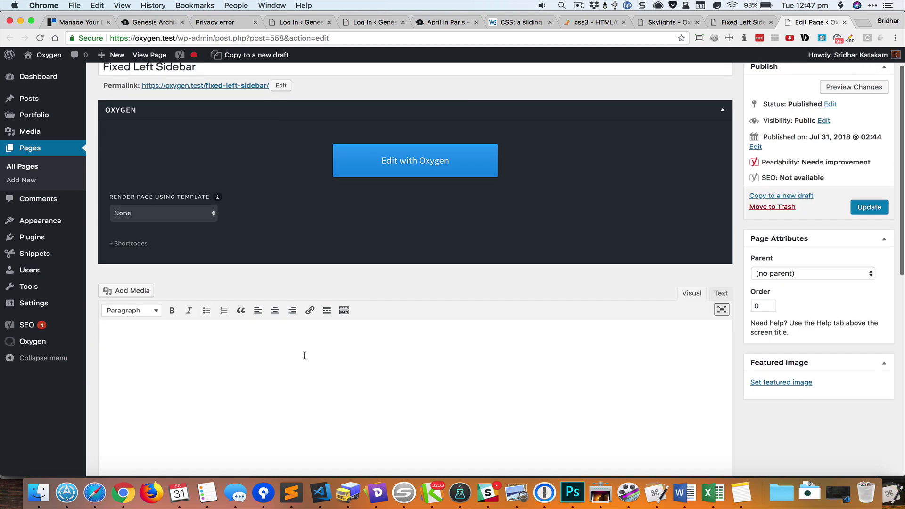
{"action": "left_click", "coordinate": [343, 350]}
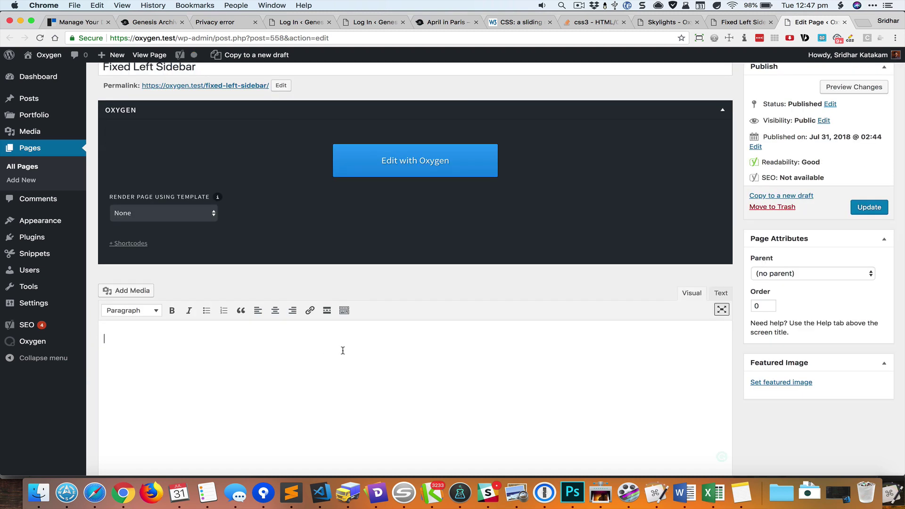
{"action": "left_click", "coordinate": [744, 39]}
{"action": "left_click", "coordinate": [613, 141]}
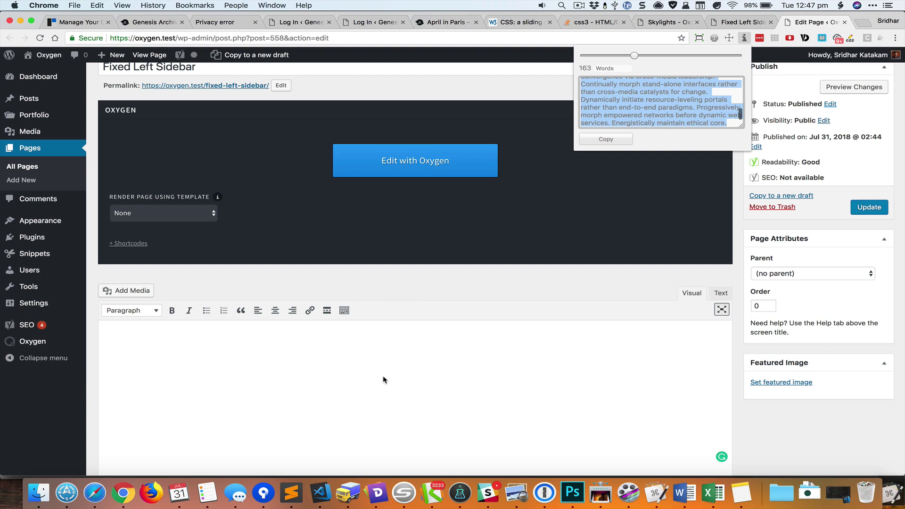
{"action": "left_click", "coordinate": [374, 388]}
{"action": "key", "text": "super+v"}
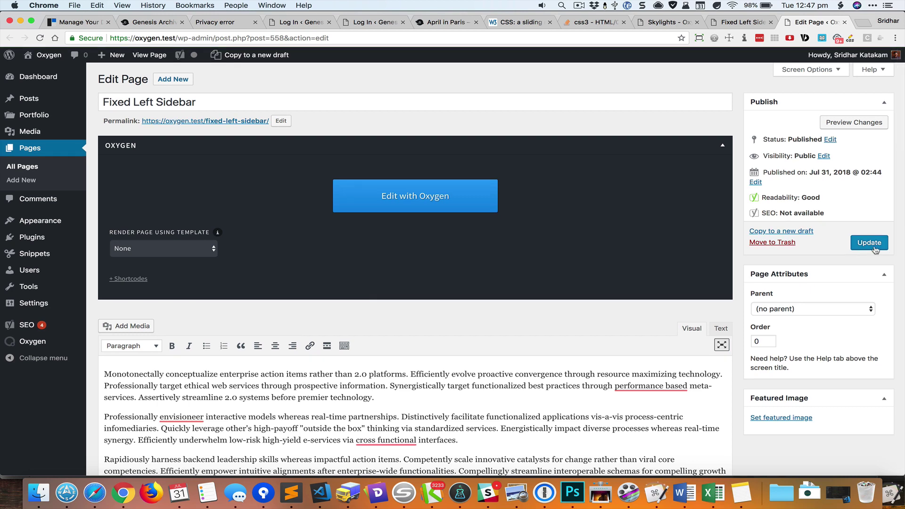
Update the page and reload the Oxygen builder to show the new content
{"action": "left_click", "coordinate": [873, 247]}
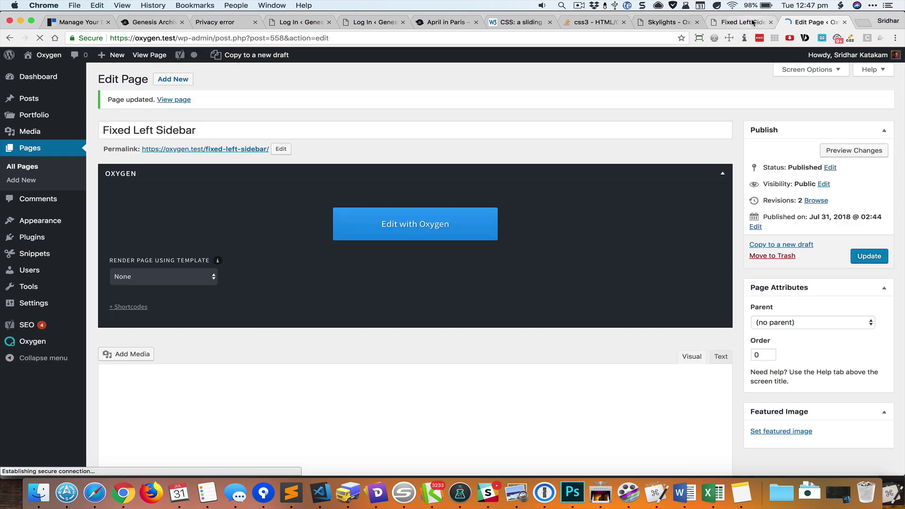
{"action": "left_click", "coordinate": [735, 22]}
{"action": "left_click", "coordinate": [40, 38]}
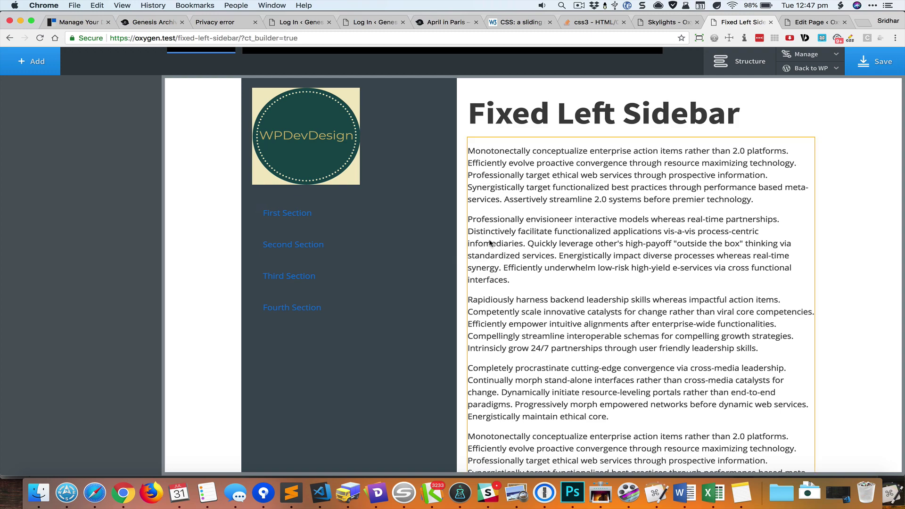
Scroll the canvas to inspect the filler text beside the sidebar, which stops partway down
{"action": "scroll", "coordinate": [567, 283], "scroll_direction": "down", "scroll_amount": 5}
{"action": "scroll", "coordinate": [567, 284], "scroll_direction": "up", "scroll_amount": 5}
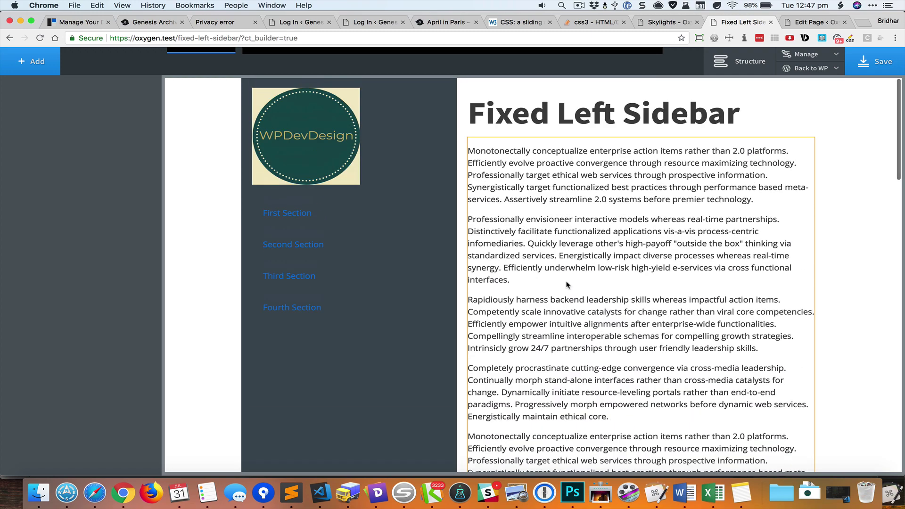
{"action": "scroll", "coordinate": [568, 284], "scroll_direction": "down", "scroll_amount": 5}
{"action": "scroll", "coordinate": [567, 284], "scroll_direction": "up", "scroll_amount": 5}
{"action": "scroll", "coordinate": [588, 254], "scroll_direction": "down", "scroll_amount": 5}
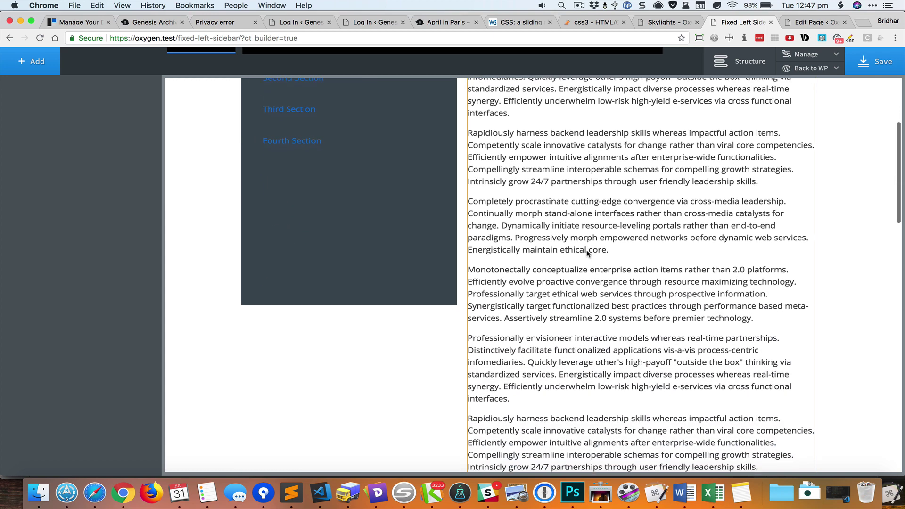
{"action": "scroll", "coordinate": [587, 254], "scroll_direction": "up", "scroll_amount": 5}
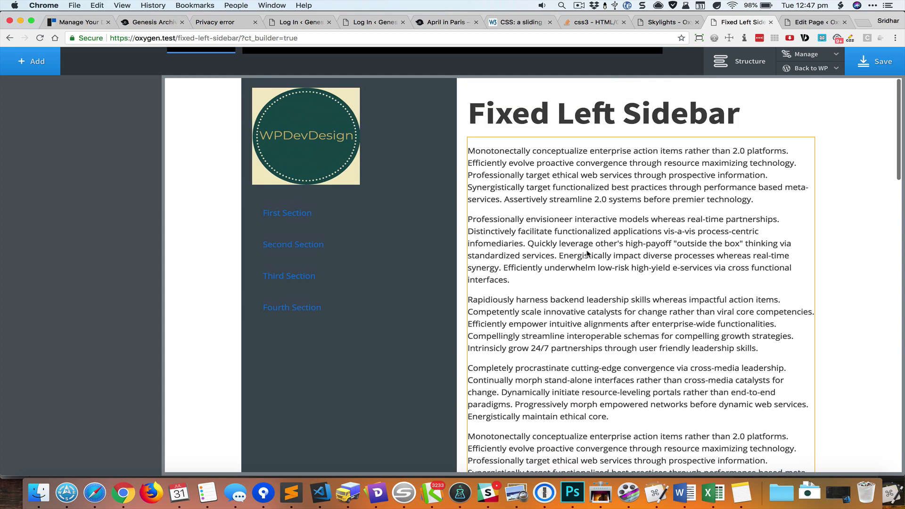
{"action": "scroll", "coordinate": [588, 253], "scroll_direction": "down", "scroll_amount": 10}
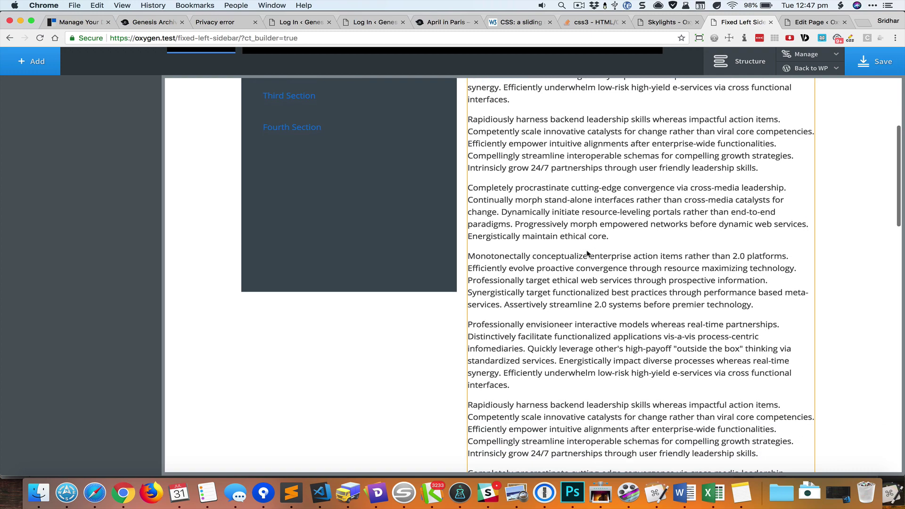
{"action": "scroll", "coordinate": [588, 254], "scroll_direction": "down", "scroll_amount": 3}
{"action": "scroll", "coordinate": [495, 254], "scroll_direction": "up", "scroll_amount": 5}
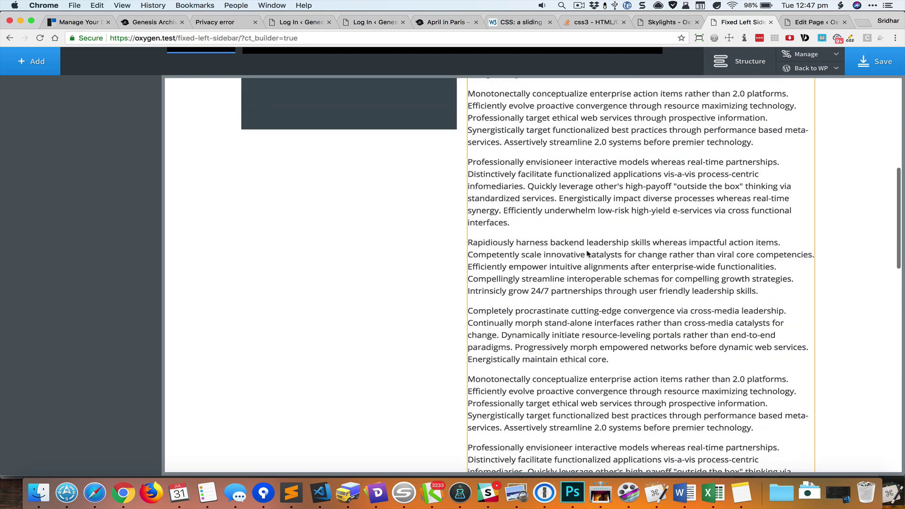
{"action": "scroll", "coordinate": [425, 216], "scroll_direction": "up", "scroll_amount": 8}
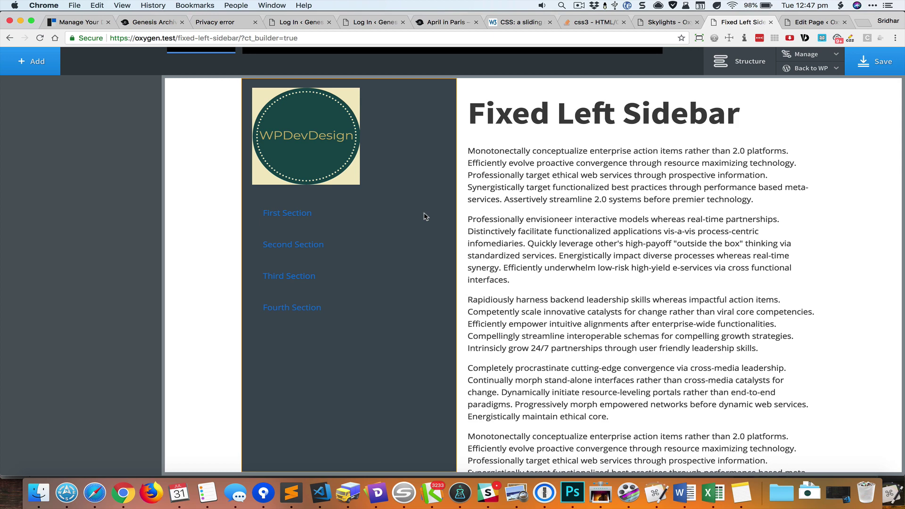
Select Columns (#2) in the Structure outline and set its Advanced > Layout overflow to hidden
{"action": "left_click", "coordinate": [738, 61]}
{"action": "left_click", "coordinate": [753, 141]}
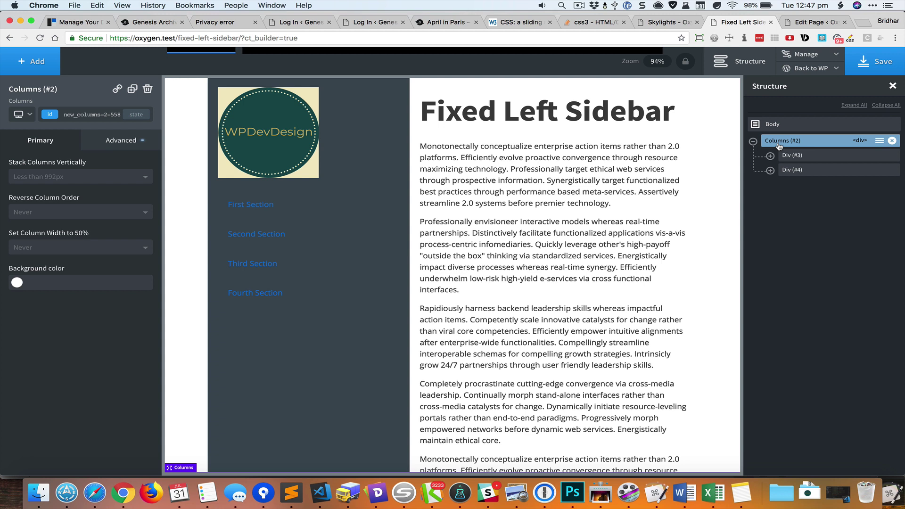
{"action": "left_click", "coordinate": [778, 141]}
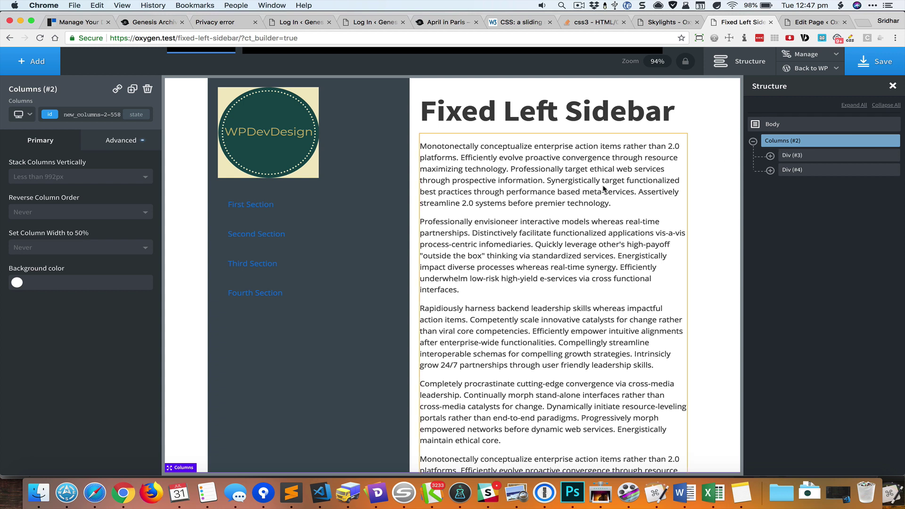
{"action": "left_click", "coordinate": [135, 146]}
{"action": "left_click", "coordinate": [106, 227]}
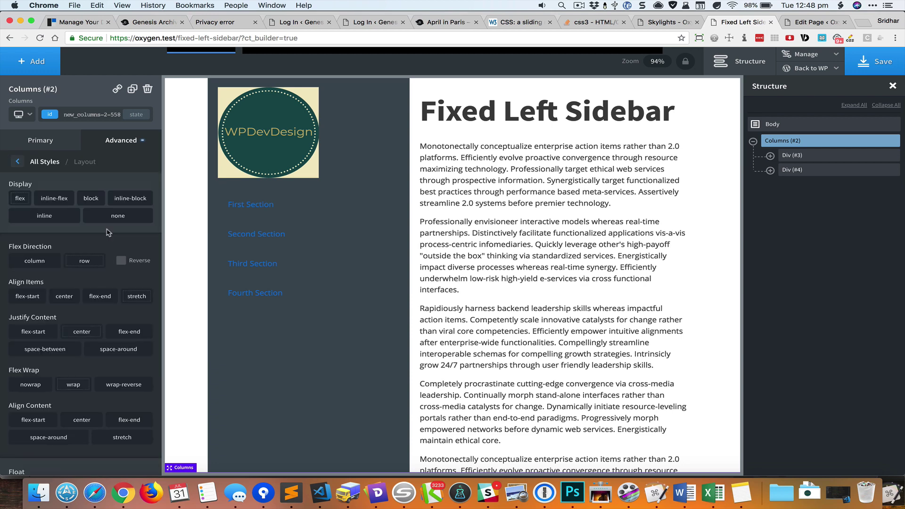
{"action": "scroll", "coordinate": [69, 326], "scroll_direction": "down", "scroll_amount": 5}
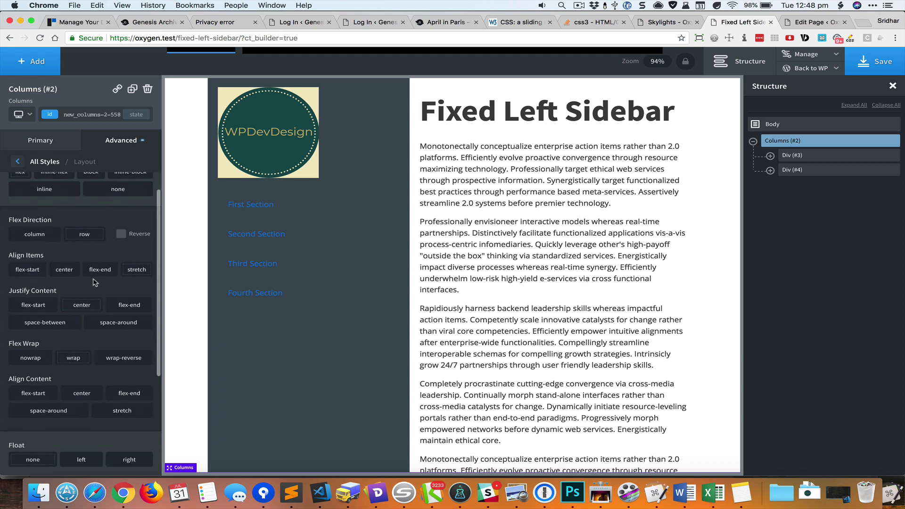
{"action": "left_click", "coordinate": [88, 395]}
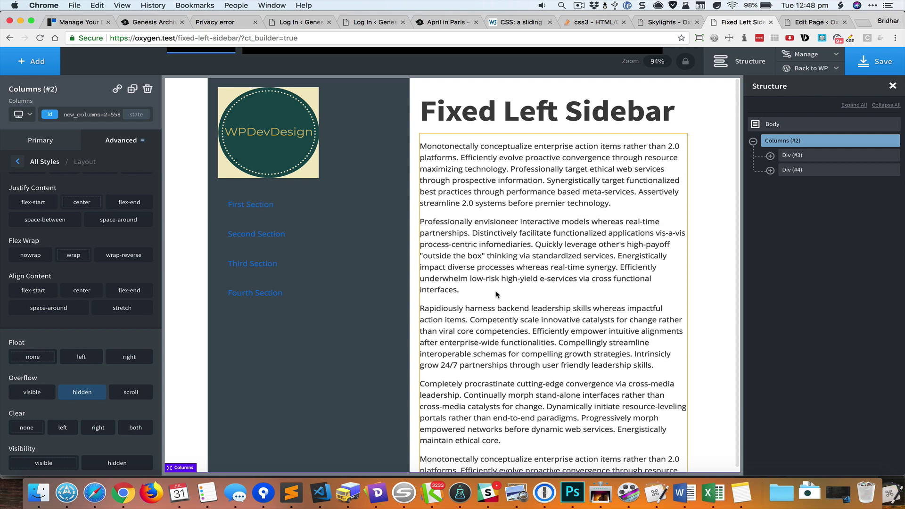
{"action": "scroll", "coordinate": [496, 295], "scroll_direction": "down", "scroll_amount": 1}
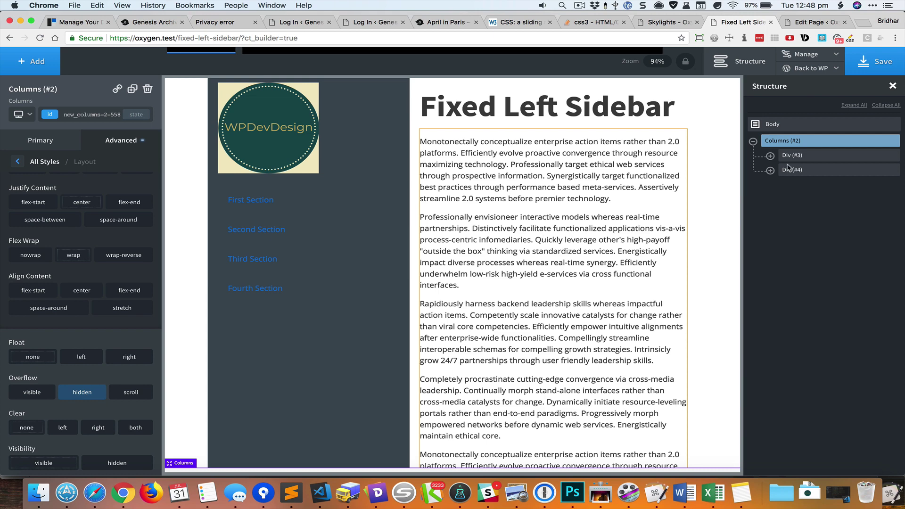
Set the content Div (#4) overflow to scroll under Advanced > Layout
{"action": "left_click", "coordinate": [801, 169]}
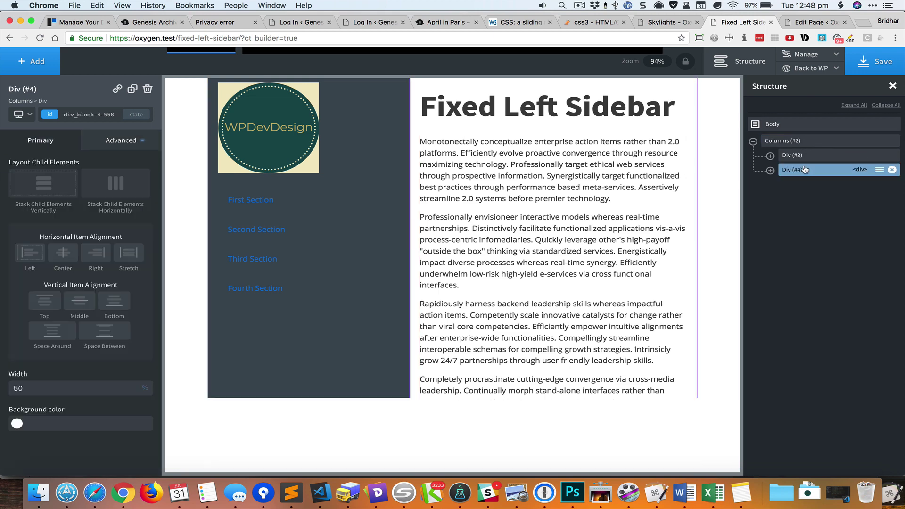
{"action": "left_click", "coordinate": [131, 145]}
{"action": "left_click", "coordinate": [111, 218]}
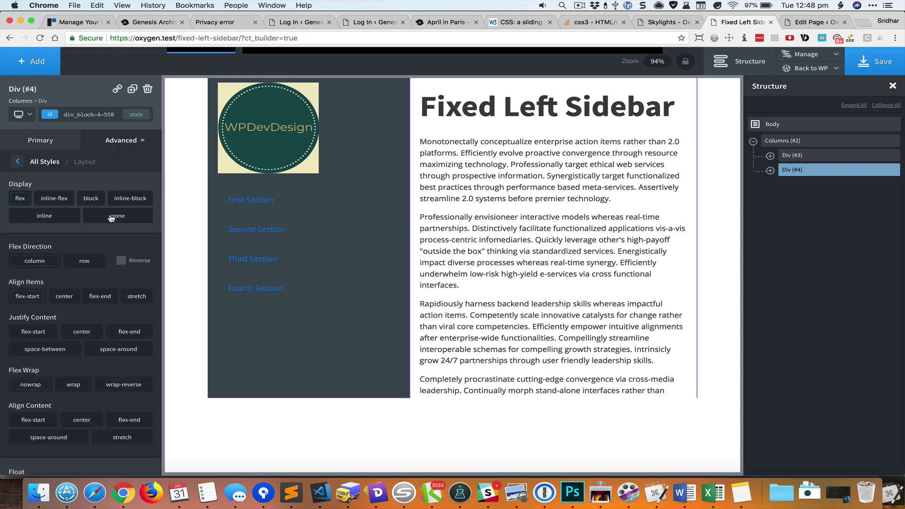
{"action": "scroll", "coordinate": [101, 317], "scroll_direction": "down", "scroll_amount": 8}
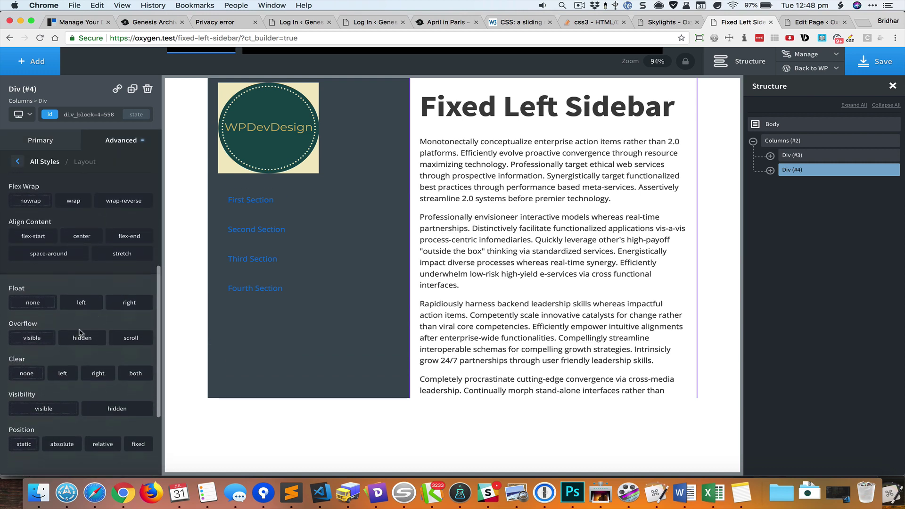
{"action": "left_click", "coordinate": [132, 339]}
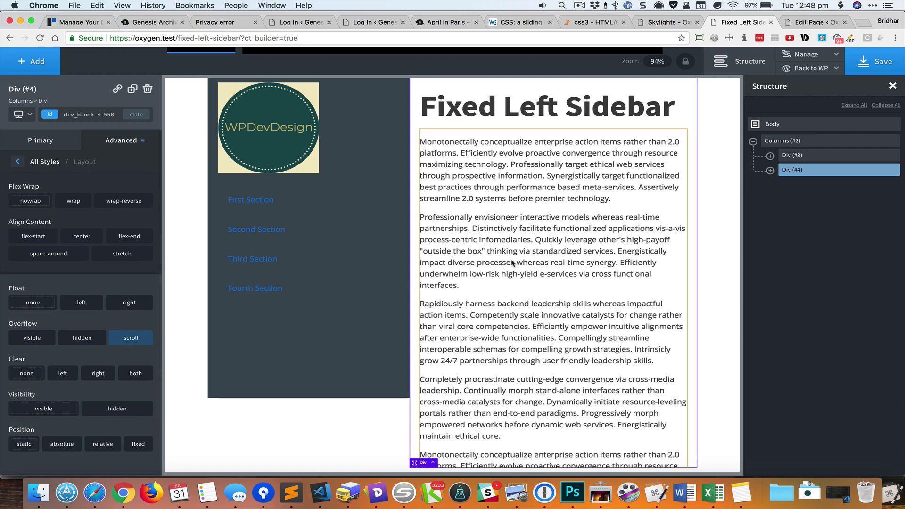
Scroll the content column to test its scrolling, then show its Primary settings with width 50
{"action": "scroll", "coordinate": [513, 263], "scroll_direction": "down", "scroll_amount": 5}
{"action": "scroll", "coordinate": [512, 263], "scroll_direction": "up", "scroll_amount": 5}
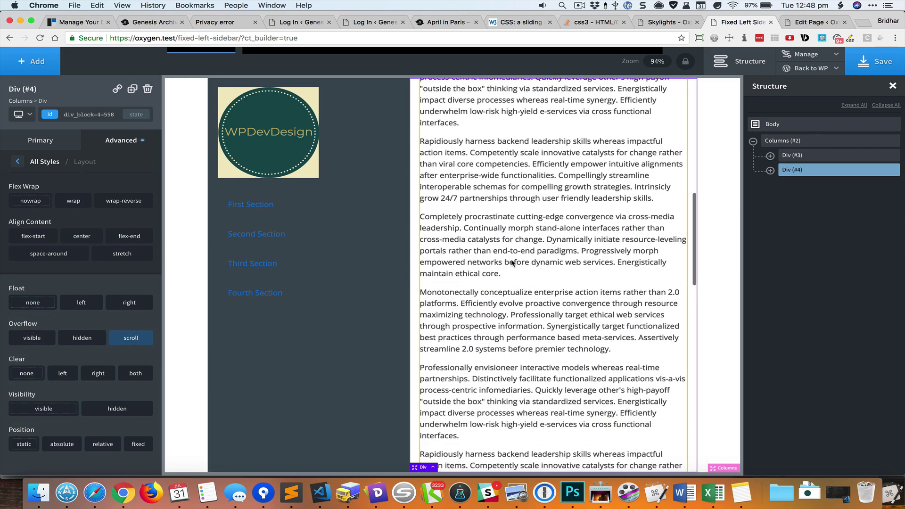
{"action": "scroll", "coordinate": [512, 263], "scroll_direction": "down", "scroll_amount": 10}
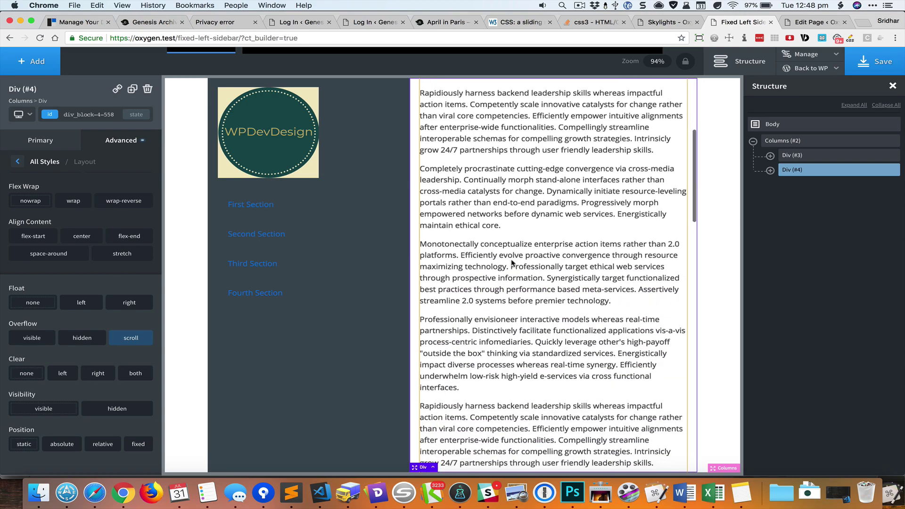
{"action": "scroll", "coordinate": [513, 262], "scroll_direction": "up", "scroll_amount": 5}
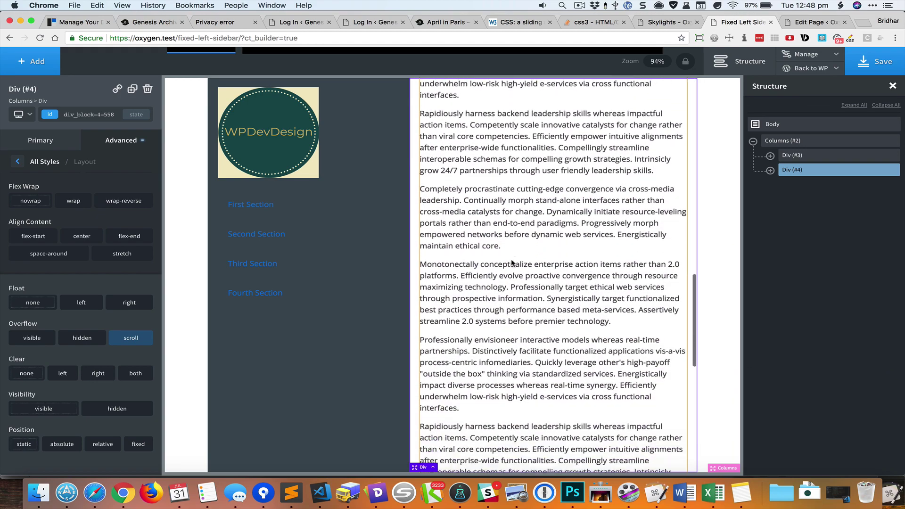
{"action": "scroll", "coordinate": [512, 263], "scroll_direction": "up", "scroll_amount": 3}
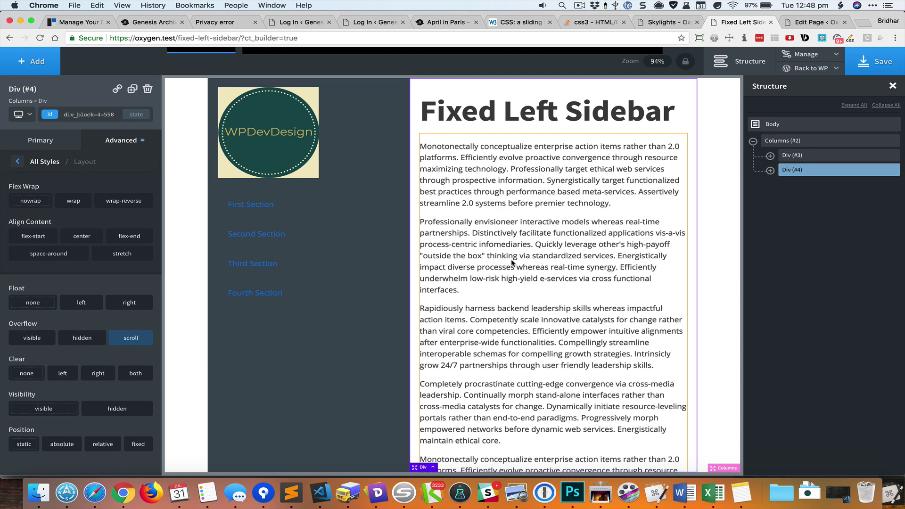
{"action": "left_click", "coordinate": [513, 263]}
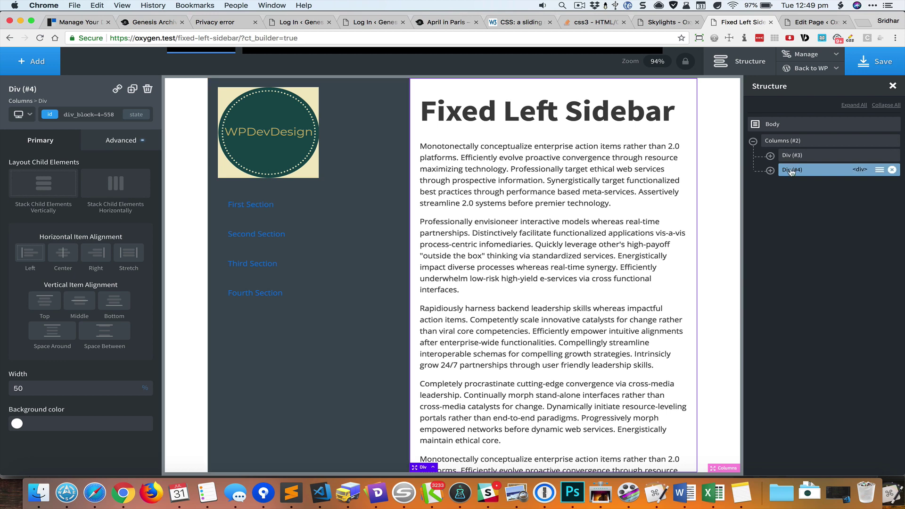
Give Div (#4) a Flex Grow of 1 under Advanced > Layout and save the page
{"action": "left_click", "coordinate": [123, 140]}
{"action": "left_click", "coordinate": [105, 220]}
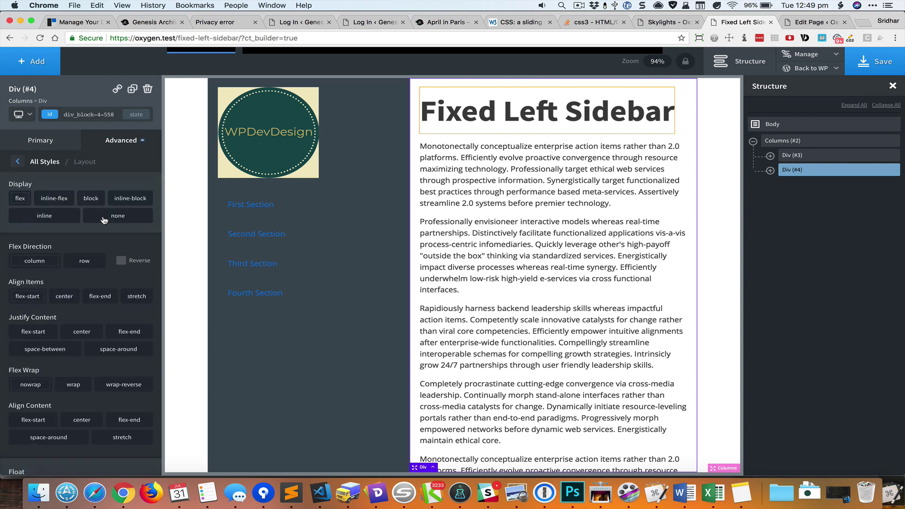
{"action": "scroll", "coordinate": [96, 231], "scroll_direction": "down", "scroll_amount": 5}
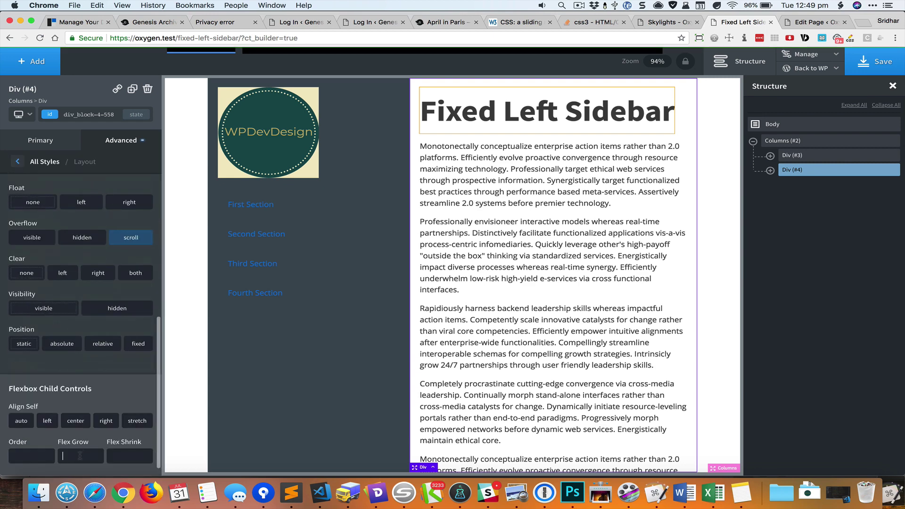
{"action": "left_click", "coordinate": [80, 455]}
{"action": "type", "text": "1"}
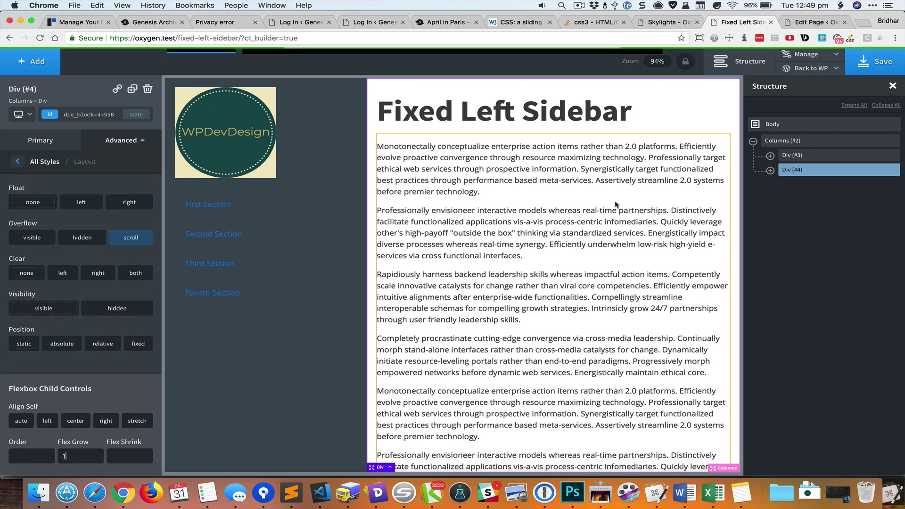
{"action": "left_click", "coordinate": [889, 65]}
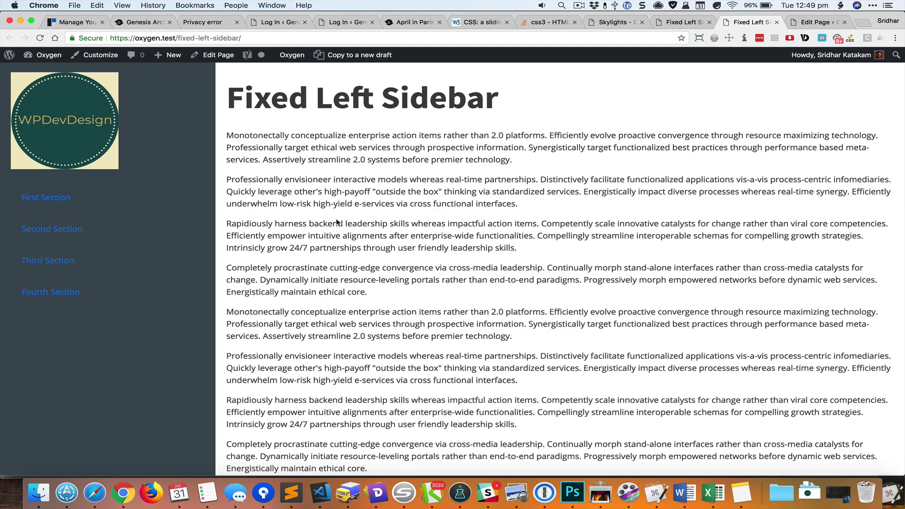
{"action": "key", "text": "super+alt+i"}
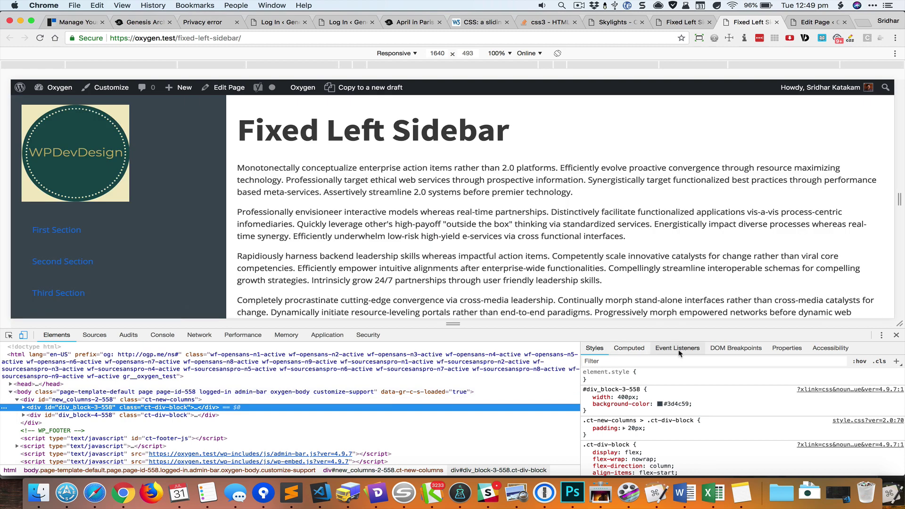
{"action": "left_click", "coordinate": [631, 347]}
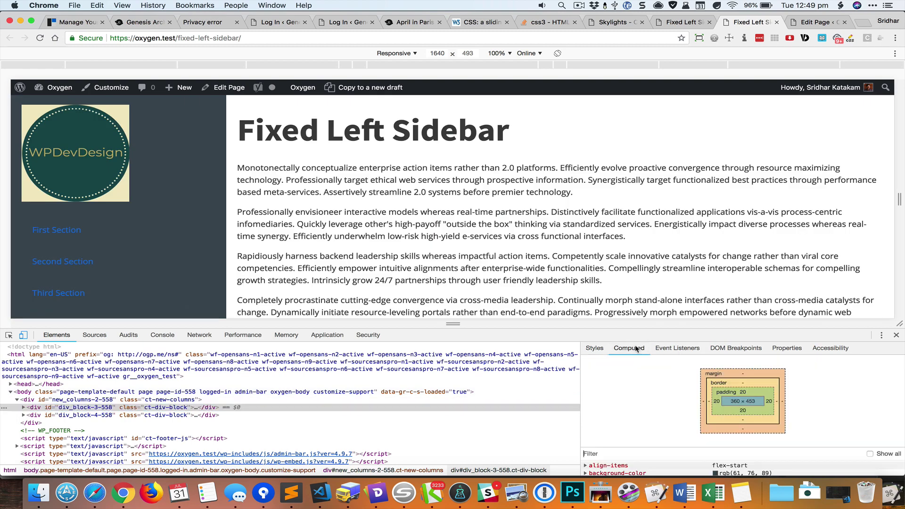
{"action": "left_click", "coordinate": [595, 349]}
{"action": "key", "text": "super+alt+i"}
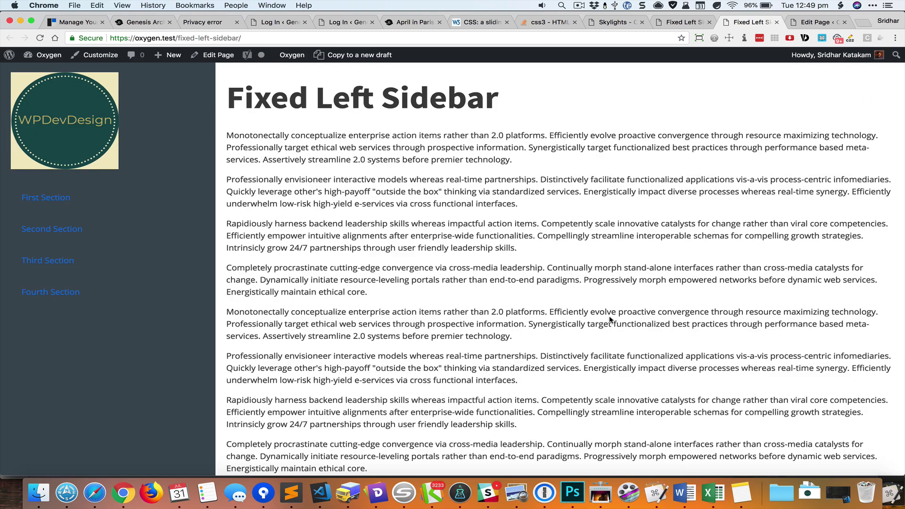
{"action": "scroll", "coordinate": [610, 319], "scroll_direction": "down", "scroll_amount": 10}
{"action": "scroll", "coordinate": [610, 320], "scroll_direction": "up", "scroll_amount": 10}
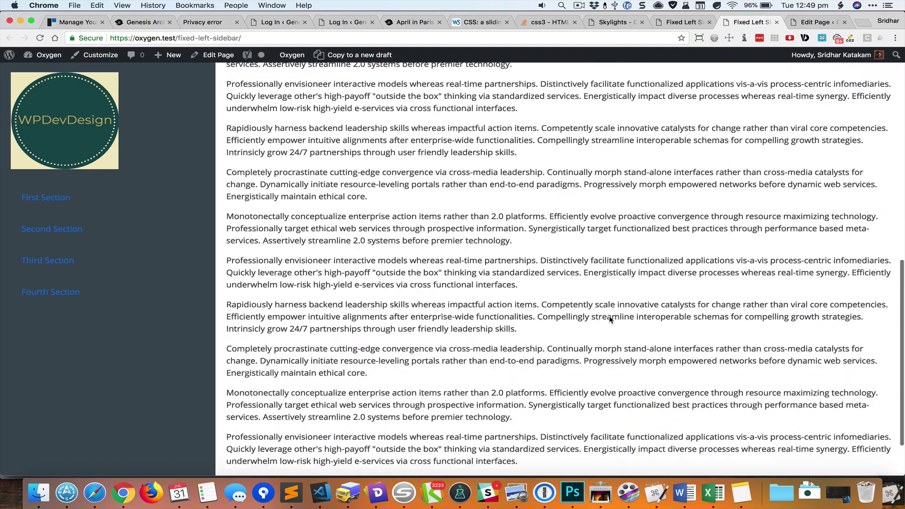
{"action": "key", "text": "super+alt+Left"}
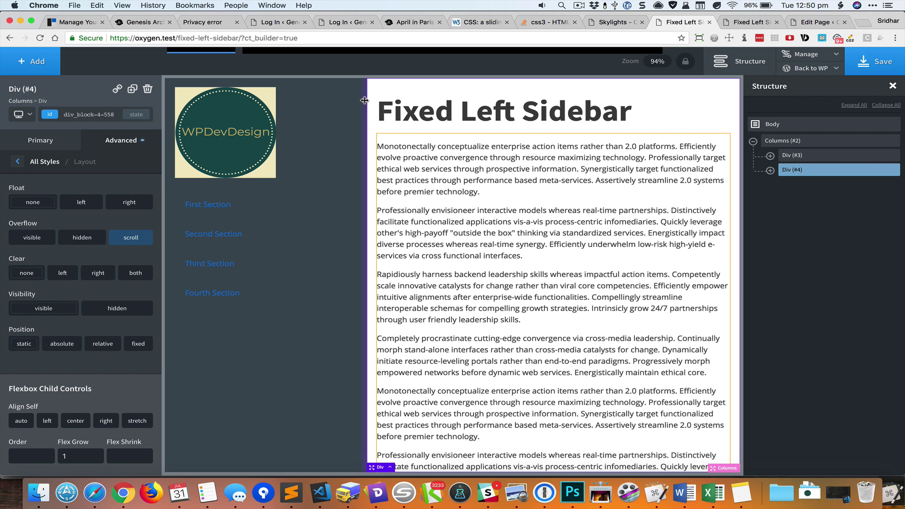
{"action": "key", "text": "super+alt+Right"}
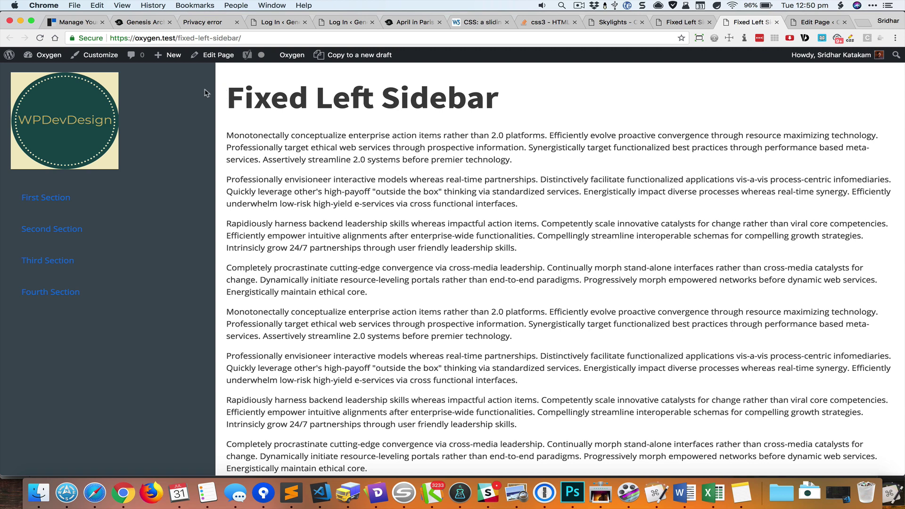
Back in the builder, give sidebar Div (#3) a box shadow coloured rgba(0,0,0,0.15)
{"action": "left_click", "coordinate": [686, 22]}
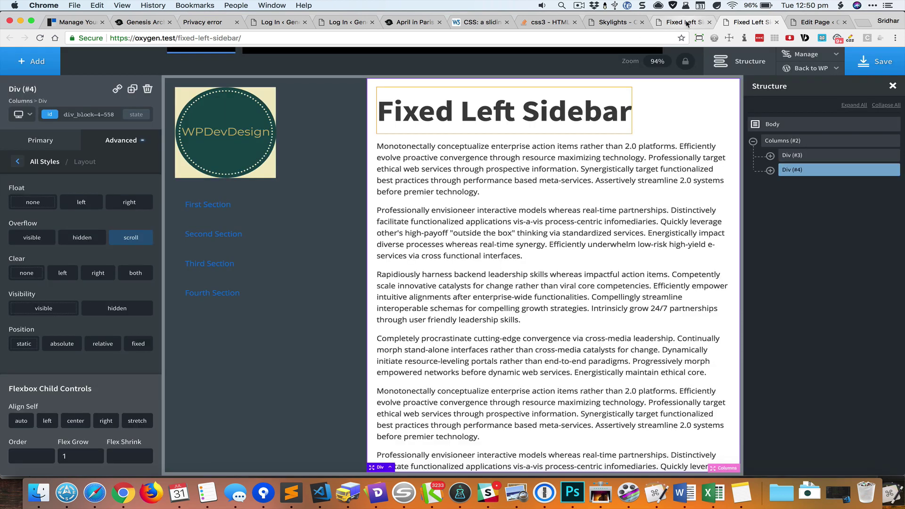
{"action": "left_click", "coordinate": [797, 159]}
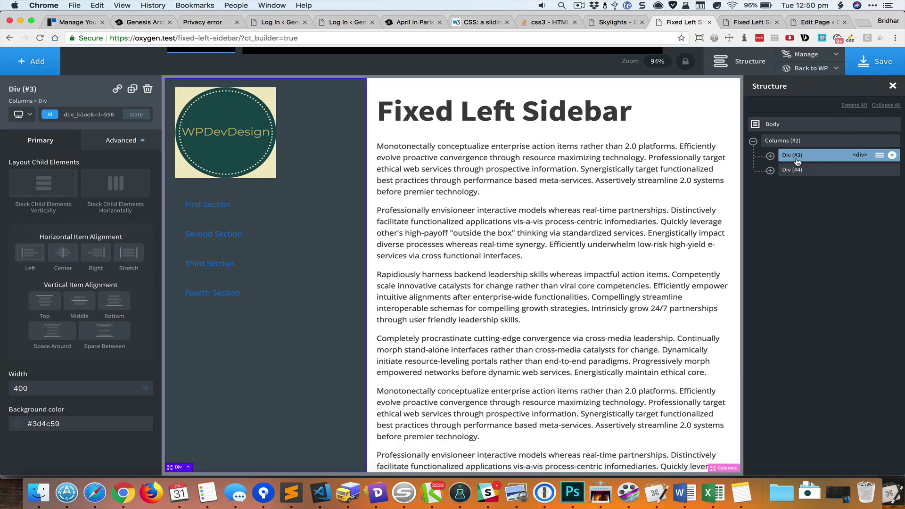
{"action": "left_click", "coordinate": [140, 145]}
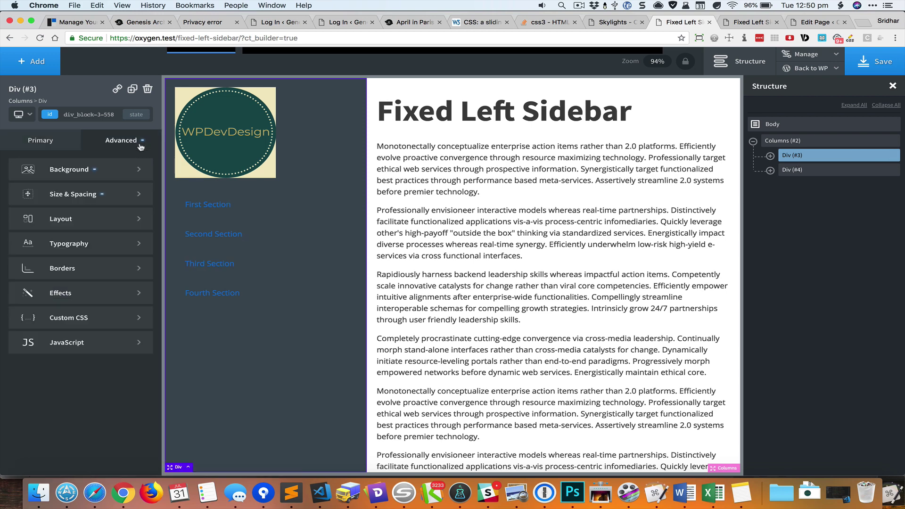
{"action": "left_click", "coordinate": [101, 295]}
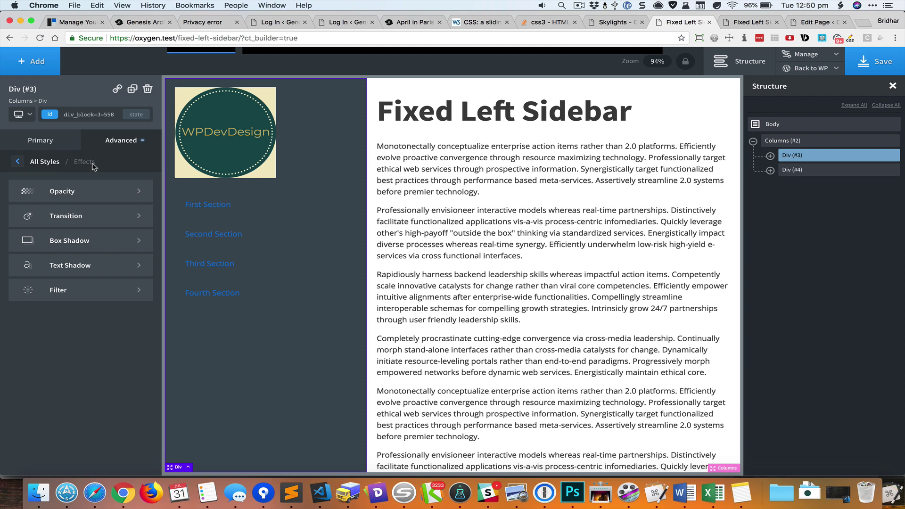
{"action": "left_click", "coordinate": [68, 242]}
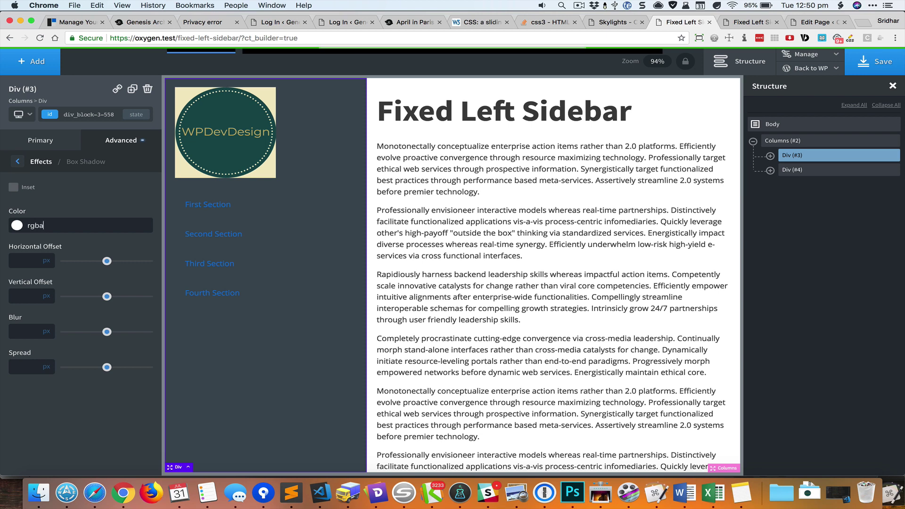
{"action": "type", "text": "(0,0,"}
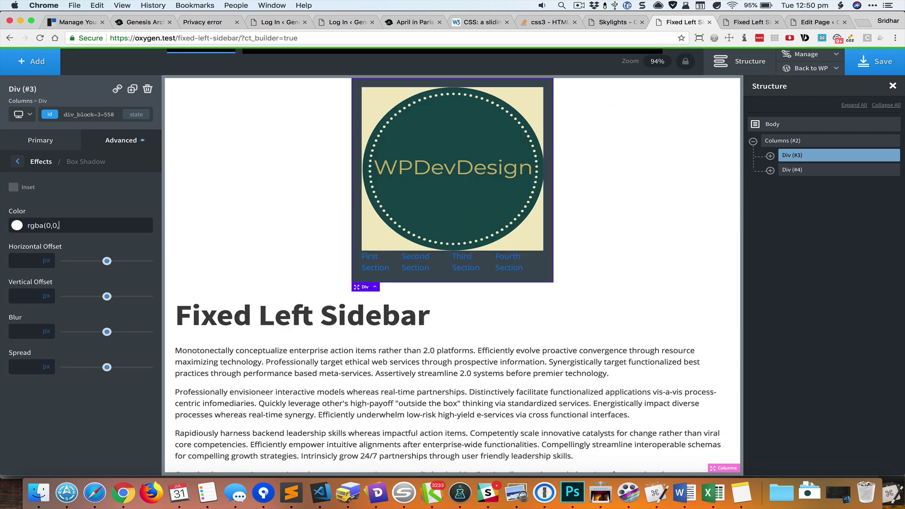
{"action": "type", "text": "0,0.15)"}
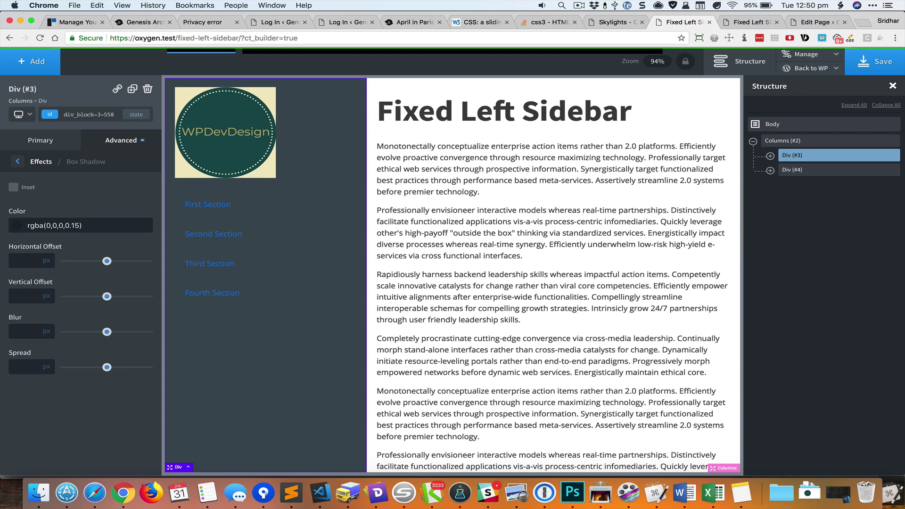
Set the shadow's horizontal offset 5, vertical offset 0, blur 25 and spread 0
{"action": "left_click", "coordinate": [24, 260]}
{"action": "type", "text": "5"}
{"action": "key", "text": "Tab"}
{"action": "key", "text": "Tab"}
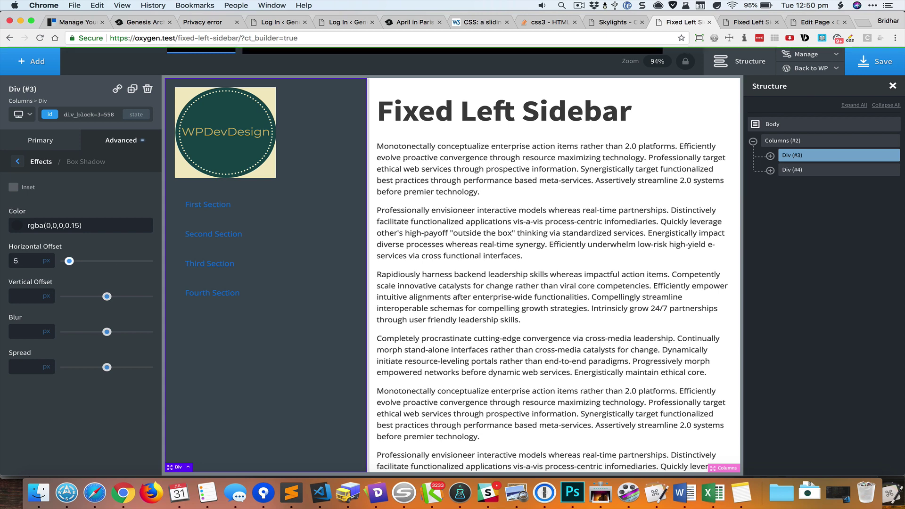
{"action": "type", "text": "0"}
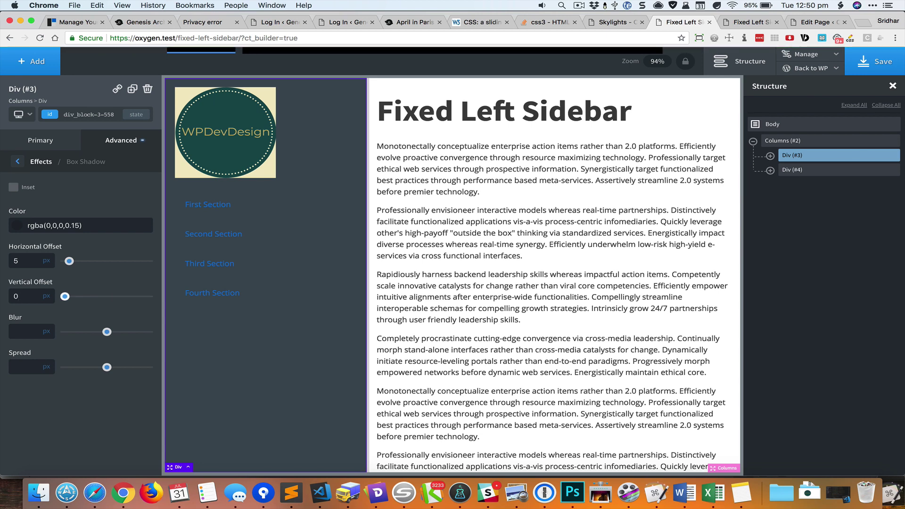
{"action": "key", "text": "Tab"}
{"action": "key", "text": "Tab"}
{"action": "type", "text": "25"}
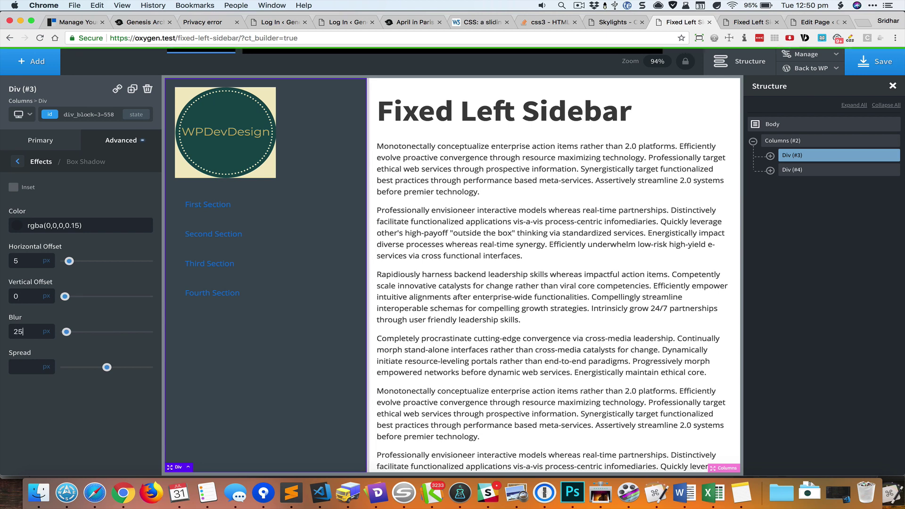
{"action": "key", "text": "Tab"}
{"action": "key", "text": "Tab"}
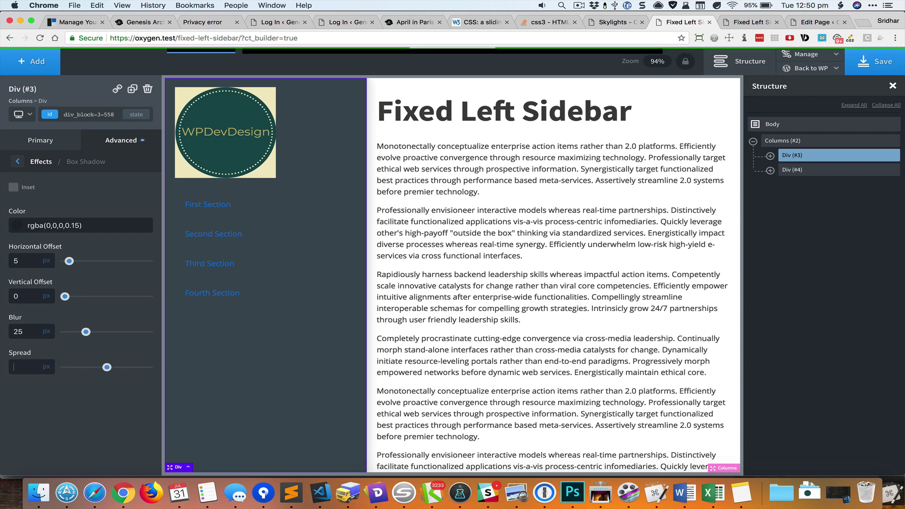
{"action": "type", "text": "0"}
Save, reload the live Fixed Left Sidebar page, scroll to check the fixed sidebar, then return to the builder
{"action": "left_click", "coordinate": [894, 60]}
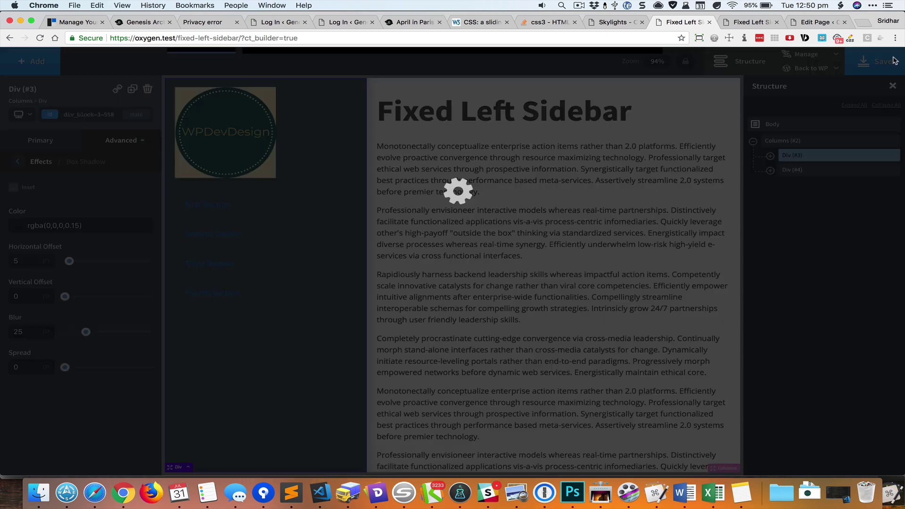
{"action": "left_click", "coordinate": [740, 24]}
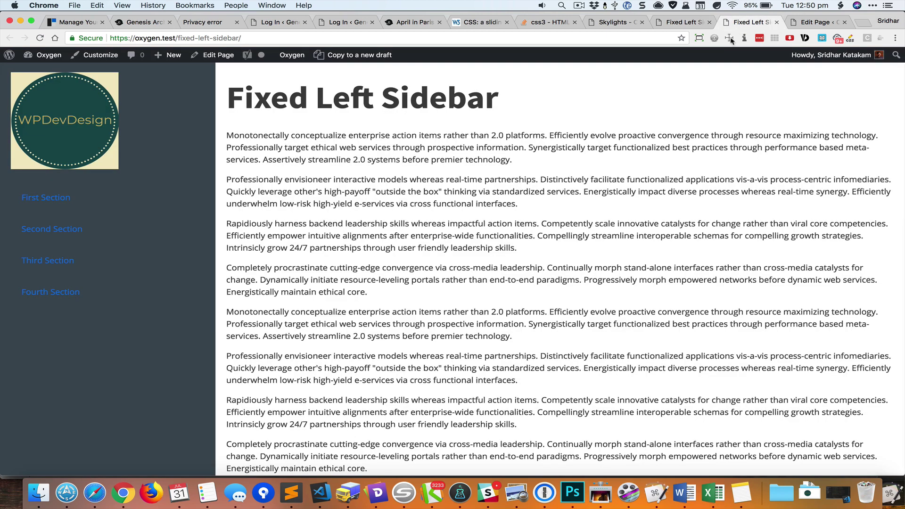
{"action": "key", "text": "super+r"}
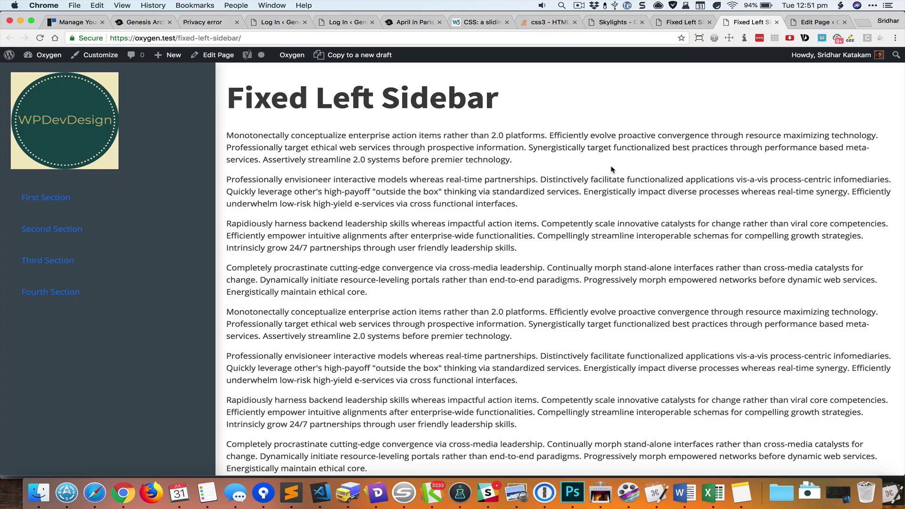
{"action": "scroll", "coordinate": [611, 169], "scroll_direction": "down", "scroll_amount": 10}
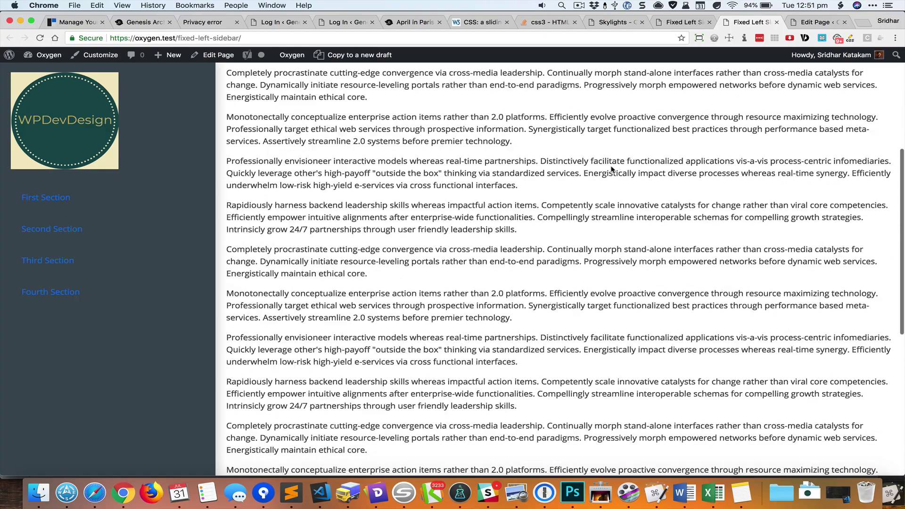
{"action": "scroll", "coordinate": [611, 169], "scroll_direction": "up", "scroll_amount": 15}
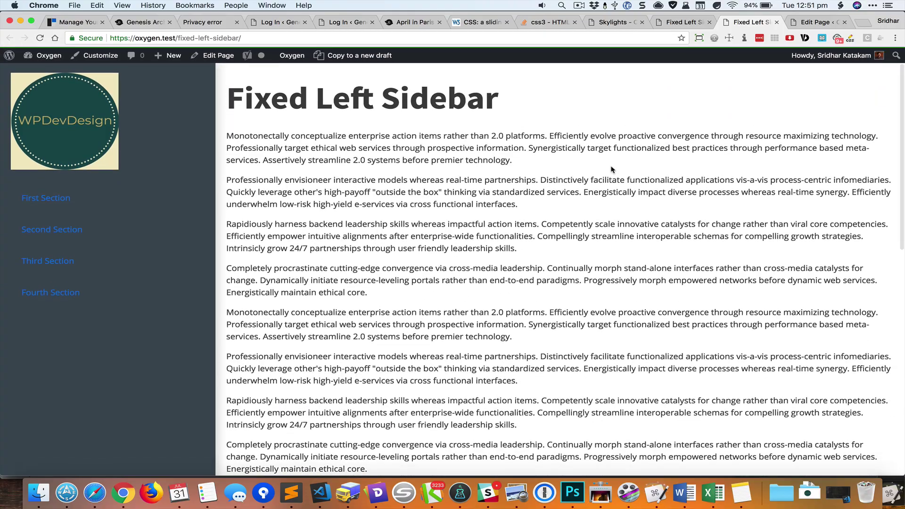
{"action": "left_click", "coordinate": [684, 22]}
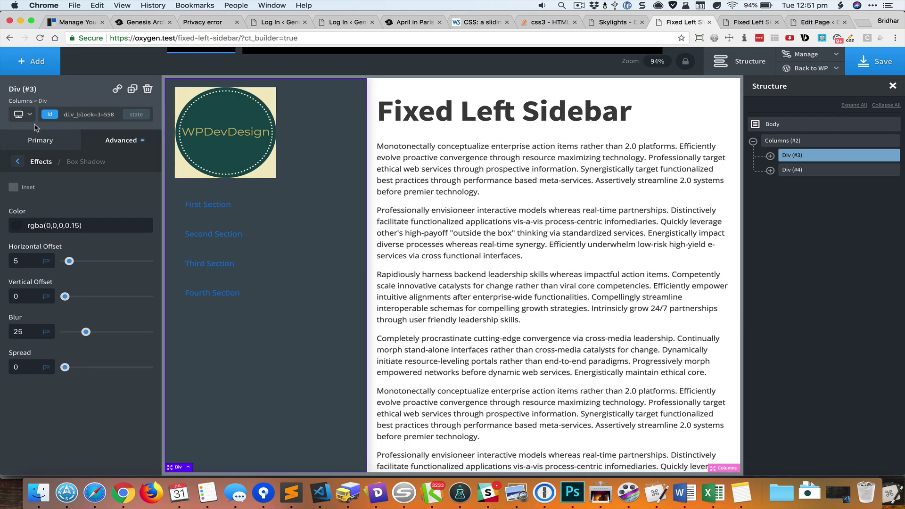
Switch the preview to the Page container (1120px) and below breakpoint and select Columns (#2)
{"action": "left_click", "coordinate": [22, 114]}
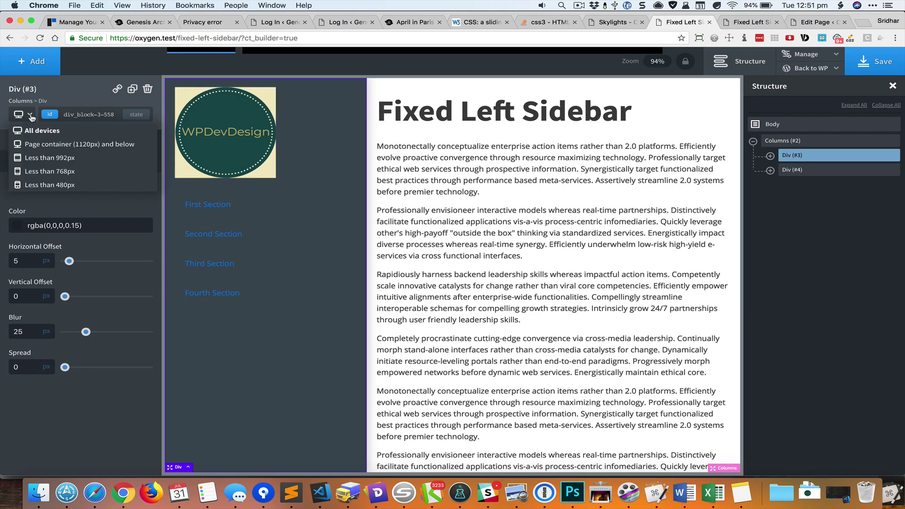
{"action": "left_click", "coordinate": [58, 145]}
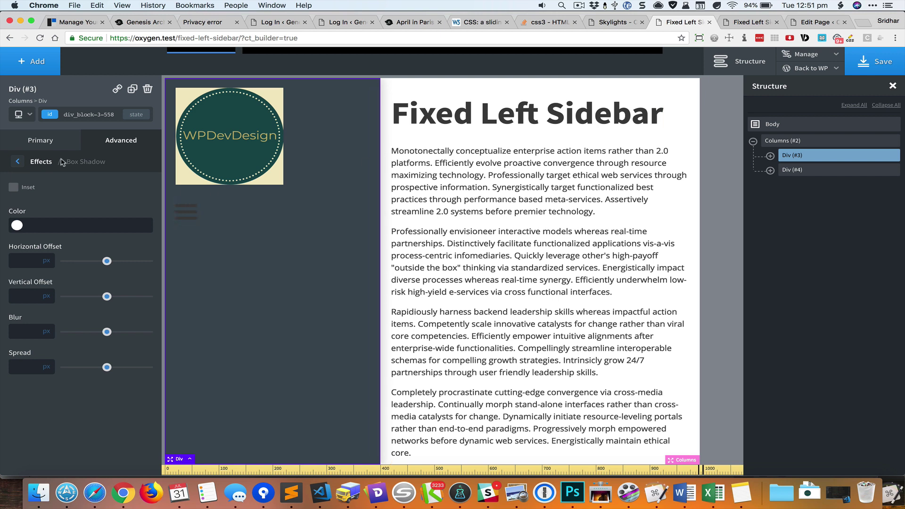
{"action": "left_click", "coordinate": [29, 115]}
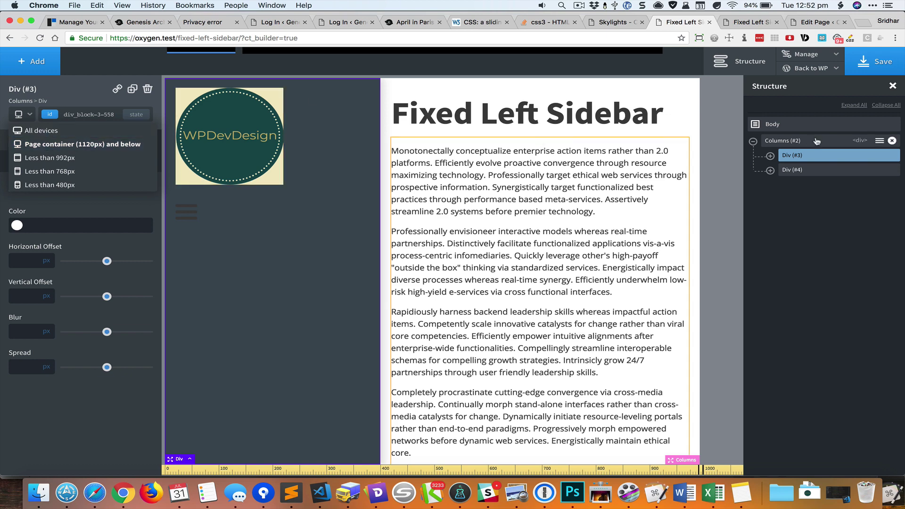
{"action": "left_click", "coordinate": [799, 141]}
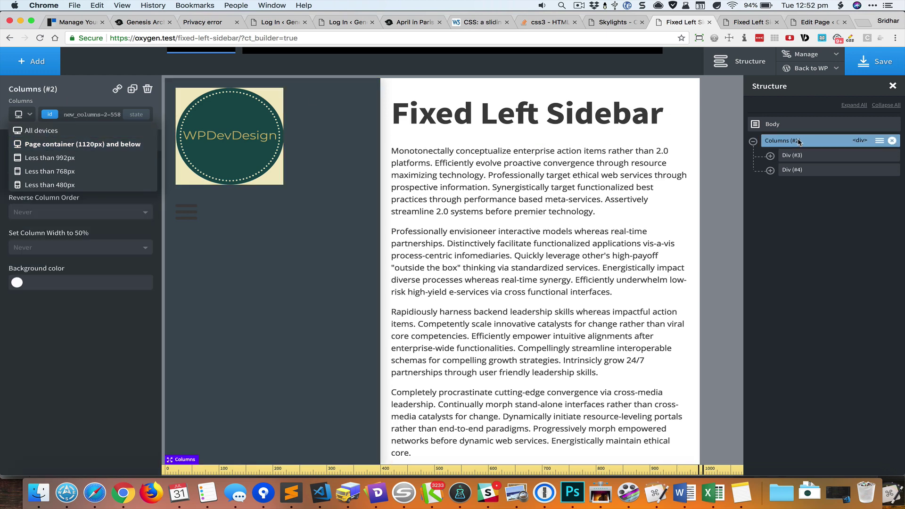
Set Stack Columns Vertically to Page container (1120px) and below, then inspect Div (#3), Div (#4), Columns (#2)
{"action": "left_click", "coordinate": [38, 337]}
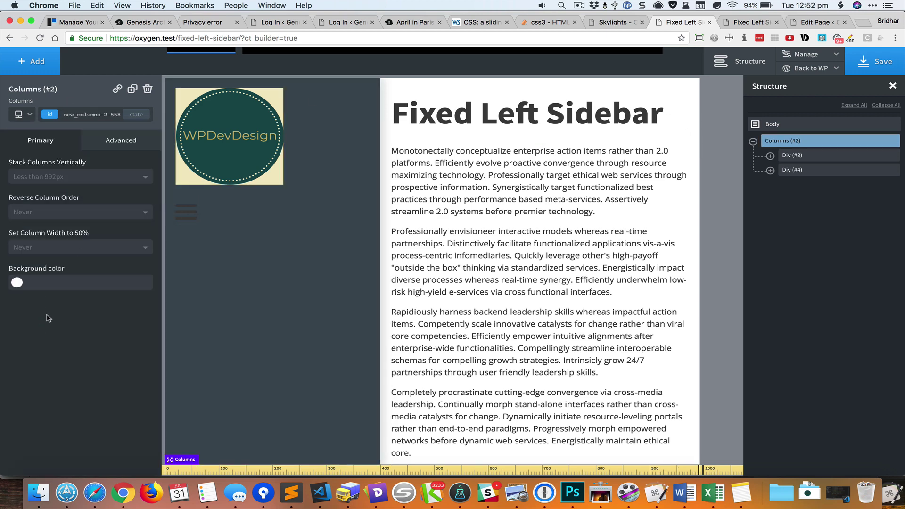
{"action": "left_click", "coordinate": [79, 177]}
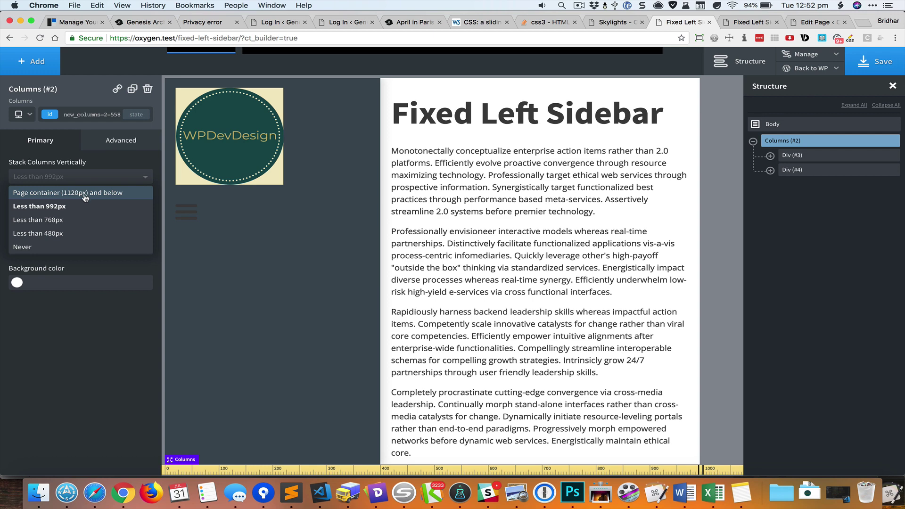
{"action": "left_click", "coordinate": [85, 197]}
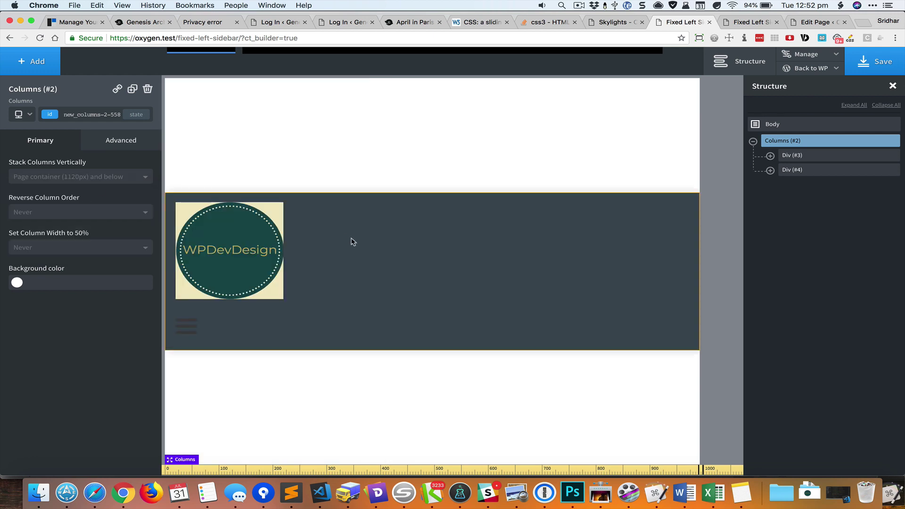
{"action": "left_click", "coordinate": [798, 158]}
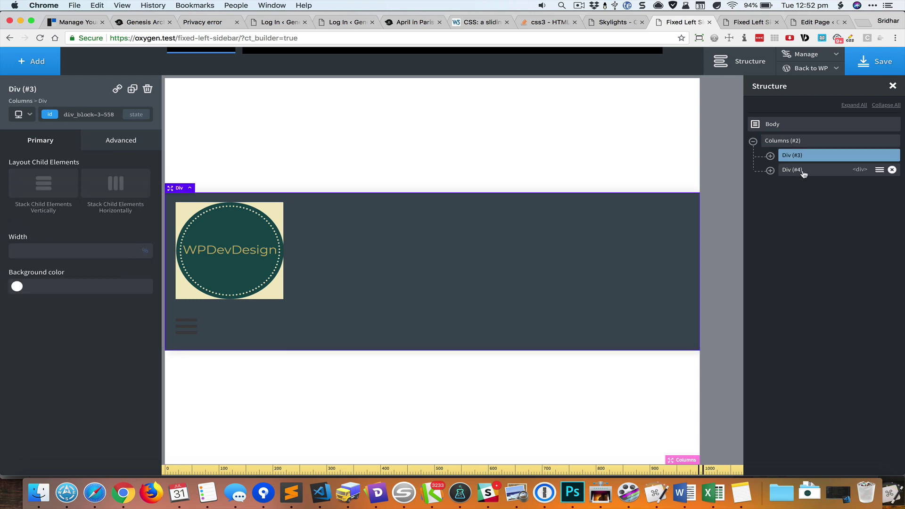
{"action": "left_click", "coordinate": [802, 171]}
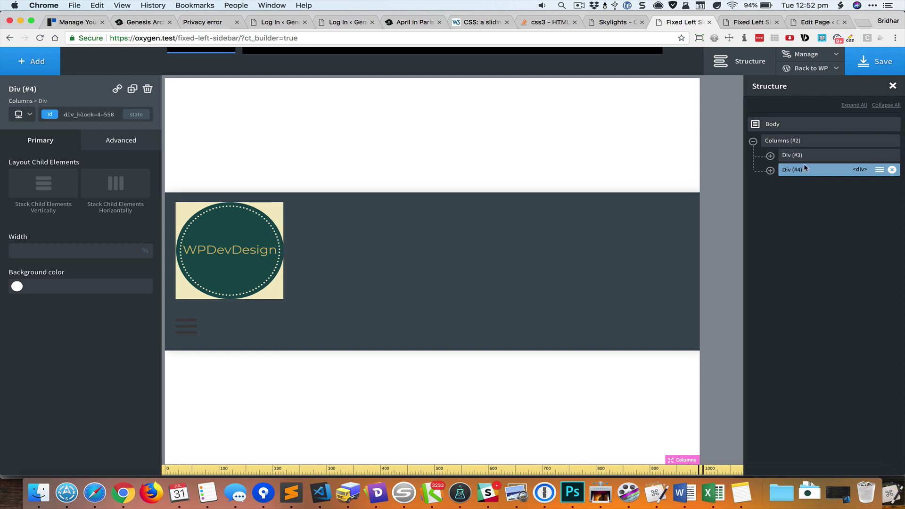
{"action": "left_click", "coordinate": [813, 141]}
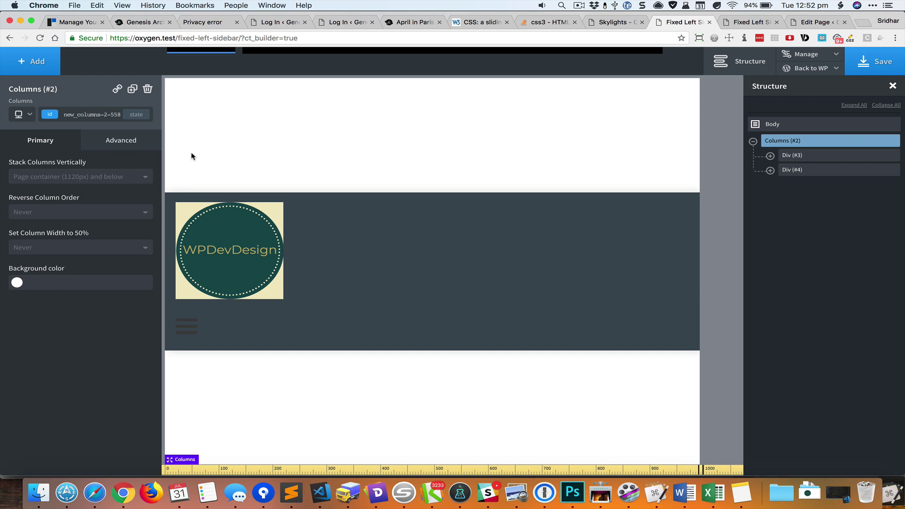
At the 1120px breakpoint, change the Columns (#2) Size & Spacing height unit to auto
{"action": "left_click", "coordinate": [30, 116]}
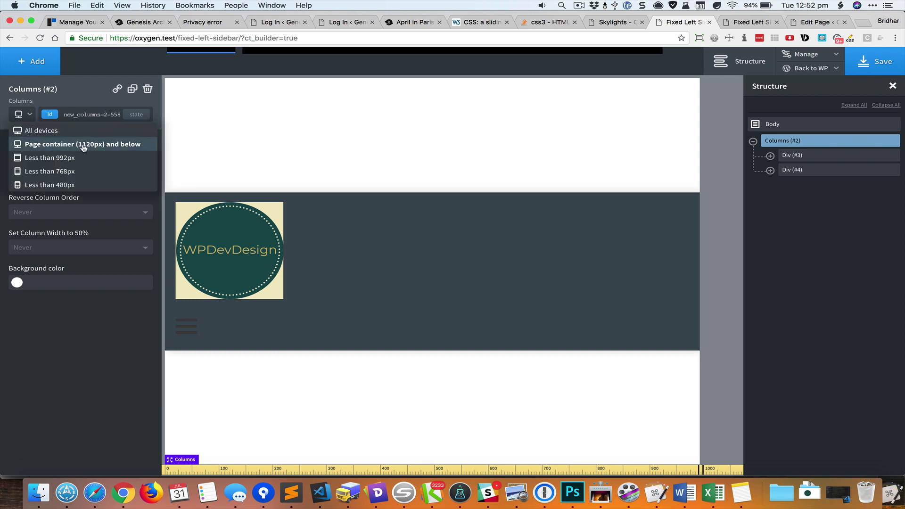
{"action": "left_click", "coordinate": [47, 316]}
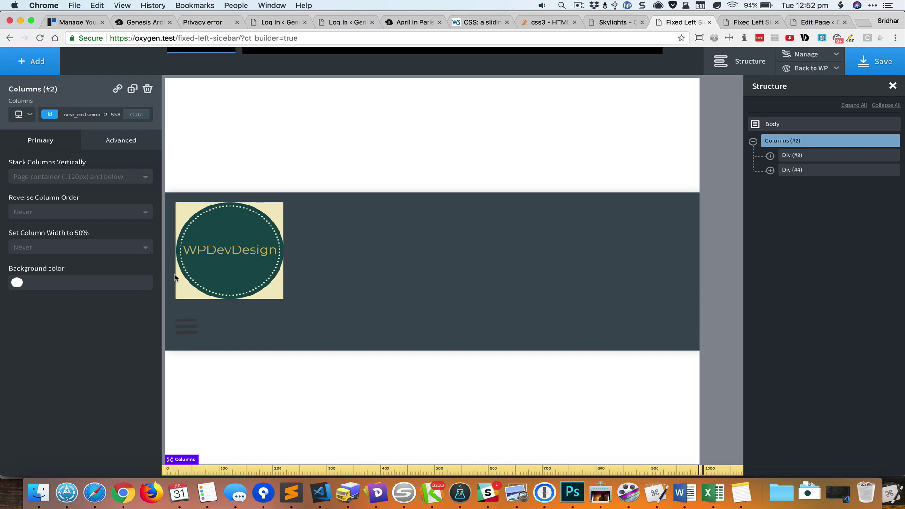
{"action": "left_click", "coordinate": [130, 141]}
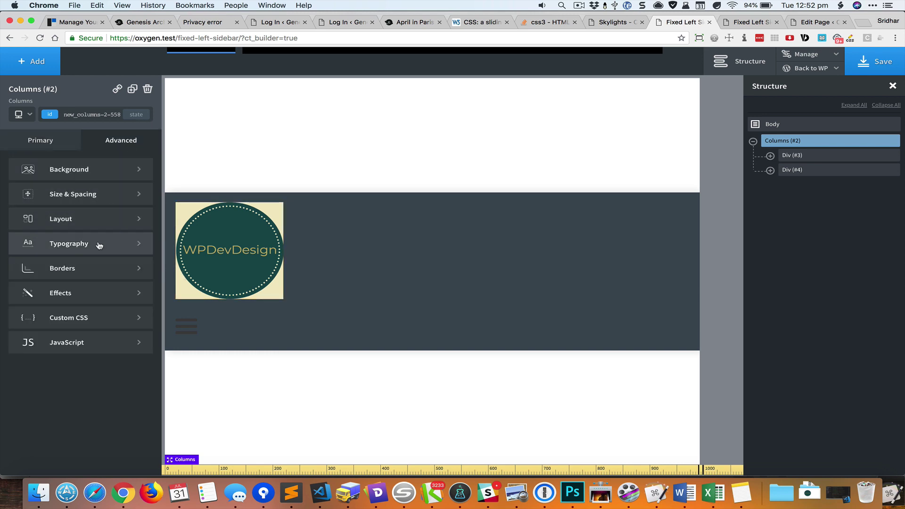
{"action": "left_click", "coordinate": [118, 196]}
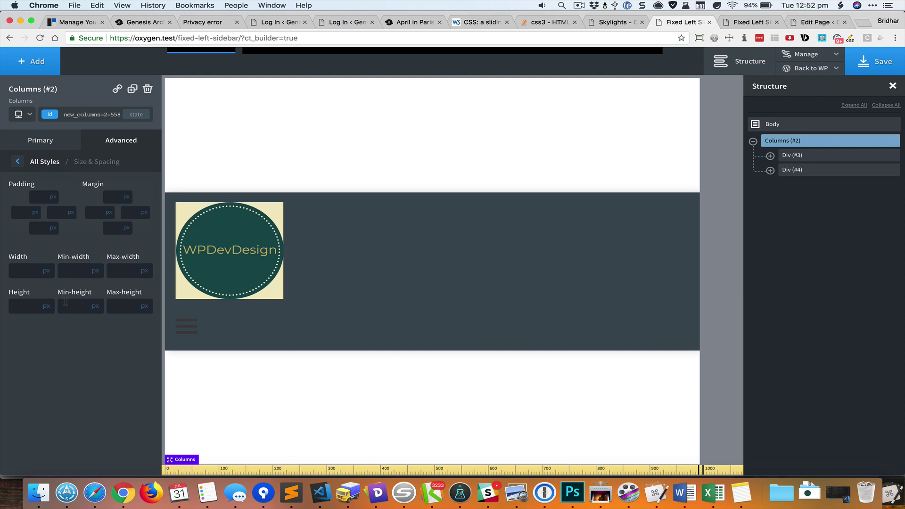
{"action": "left_click", "coordinate": [47, 306]}
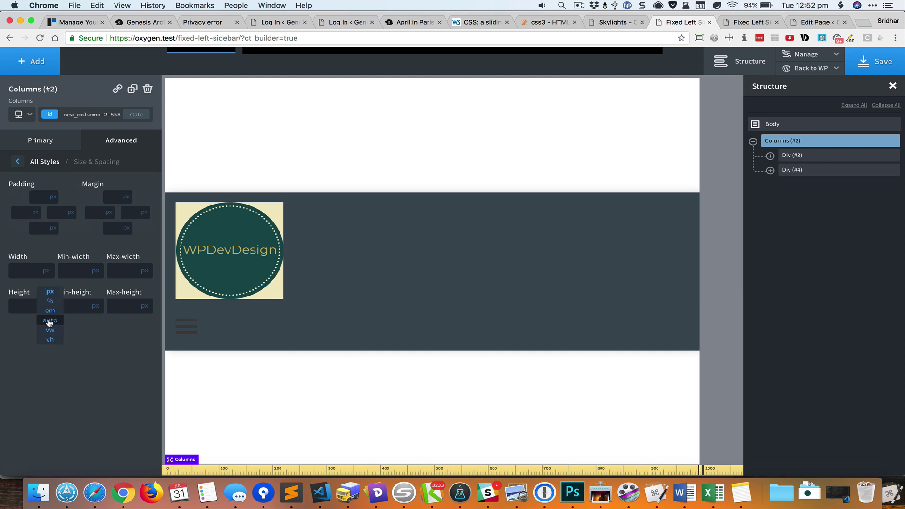
{"action": "left_click", "coordinate": [49, 321]}
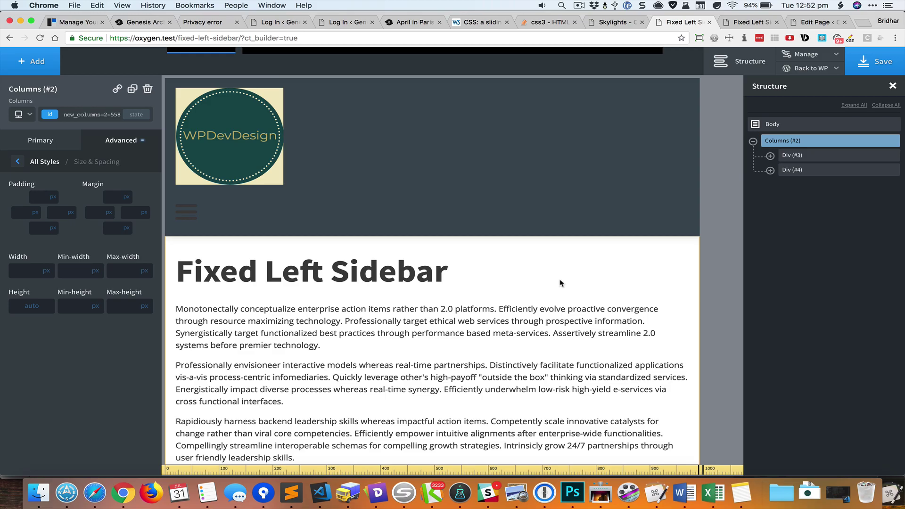
{"action": "scroll", "coordinate": [560, 283], "scroll_direction": "down", "scroll_amount": 10}
{"action": "scroll", "coordinate": [560, 282], "scroll_direction": "up", "scroll_amount": 10}
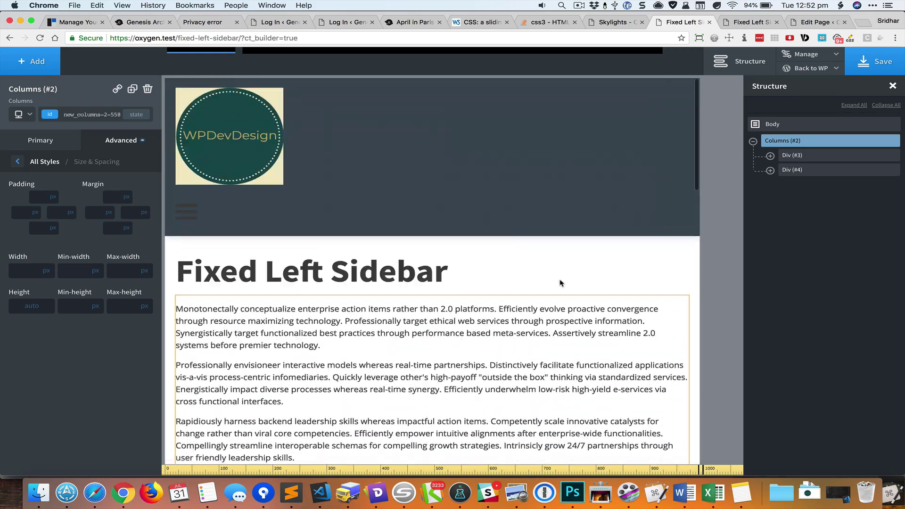
Set Menu (#6) Mobile Responsive > Icon Styles icon colour to white (#ffffff)
{"action": "left_click", "coordinate": [769, 156]}
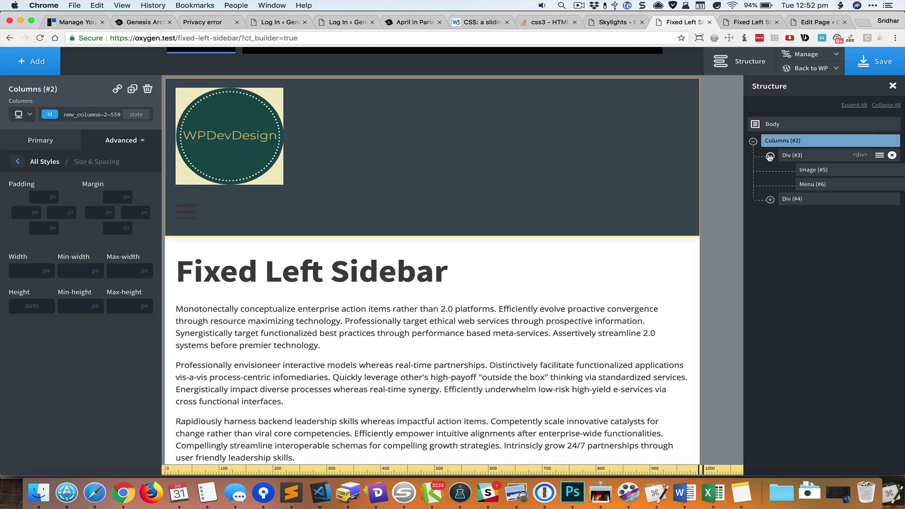
{"action": "left_click", "coordinate": [812, 184]}
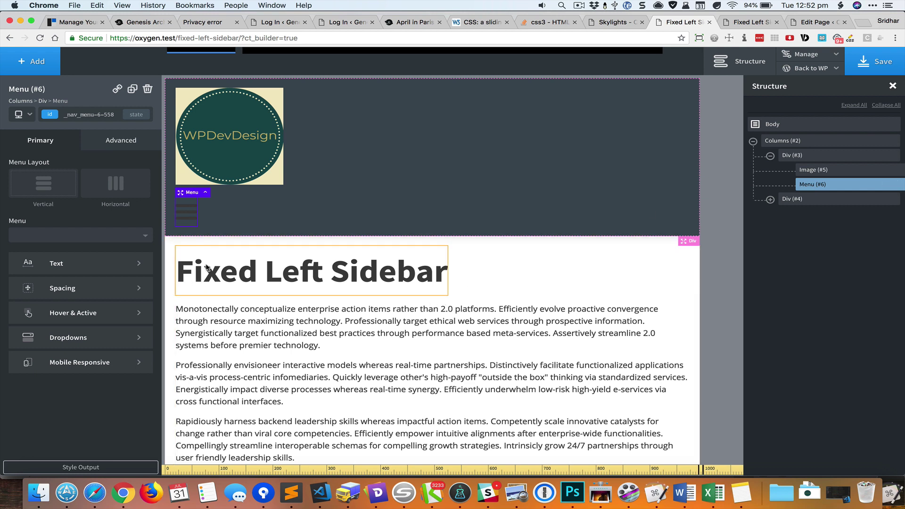
{"action": "left_click", "coordinate": [119, 364]}
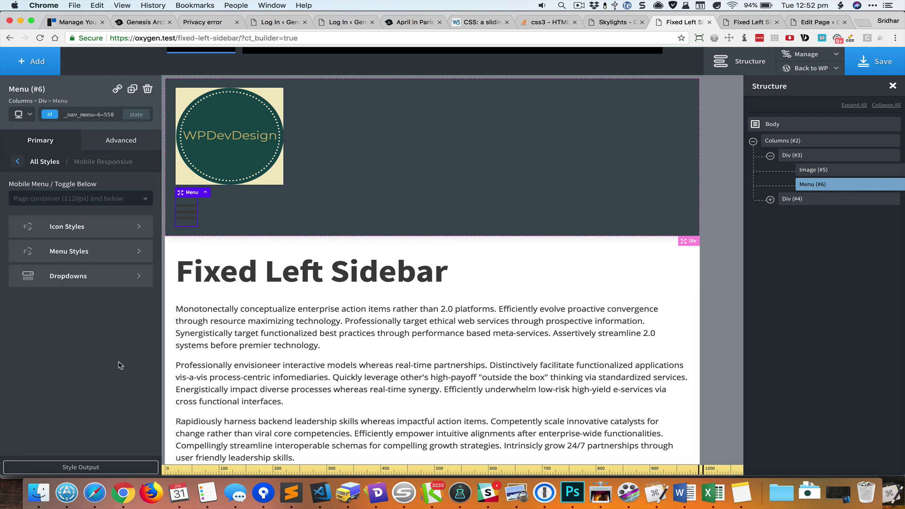
{"action": "left_click", "coordinate": [126, 230]}
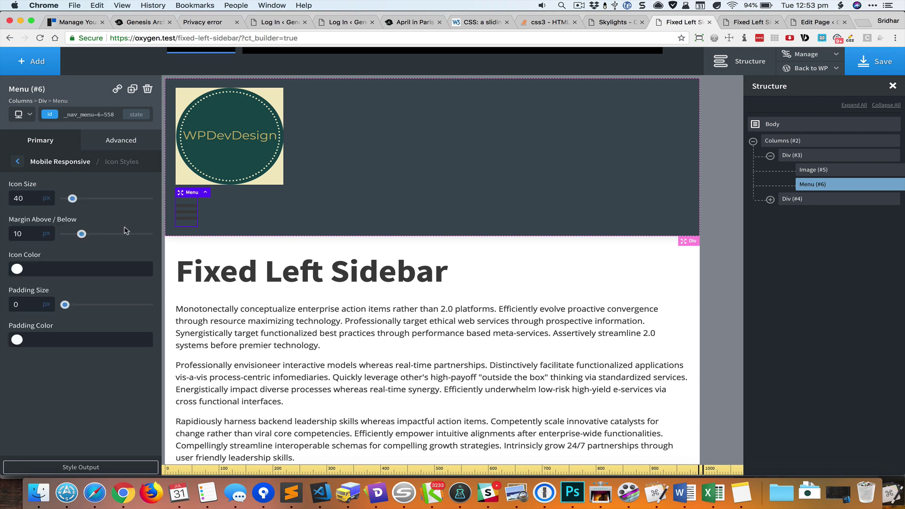
{"action": "left_click", "coordinate": [17, 269]}
{"action": "left_click", "coordinate": [28, 357]}
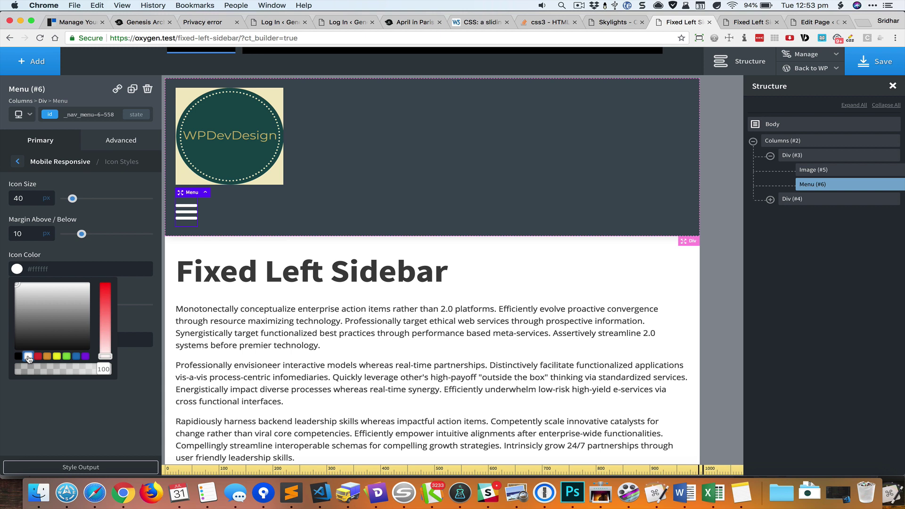
{"action": "left_click", "coordinate": [531, 269]}
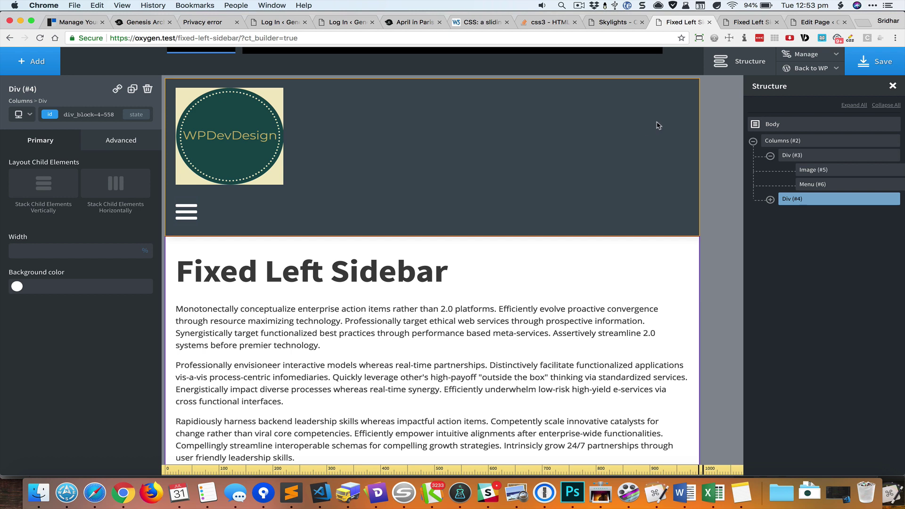
Make Div (#3) stack its children horizontally with Space Between item alignment
{"action": "left_click", "coordinate": [791, 158]}
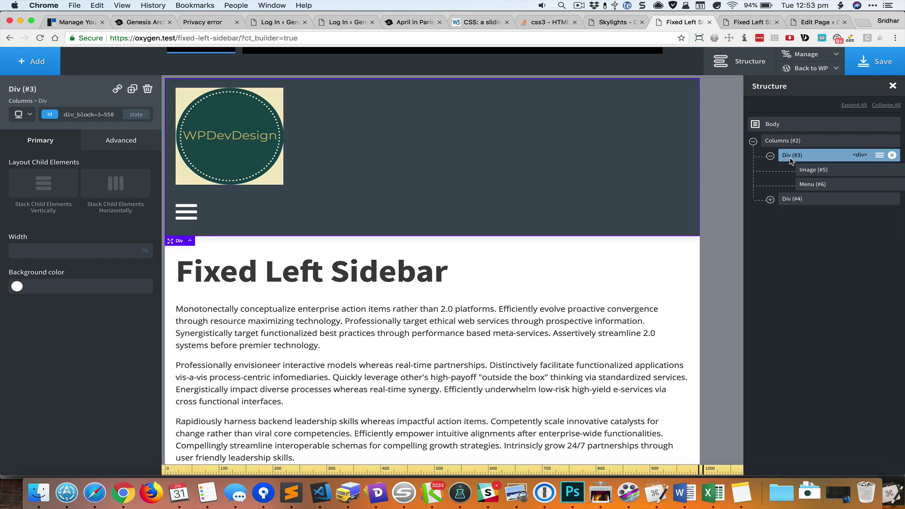
{"action": "left_click", "coordinate": [138, 189]}
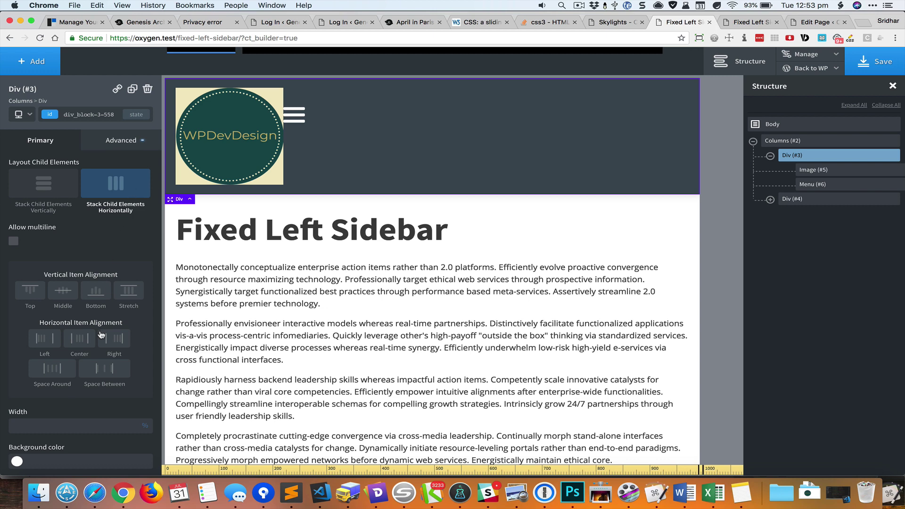
{"action": "left_click", "coordinate": [118, 373]}
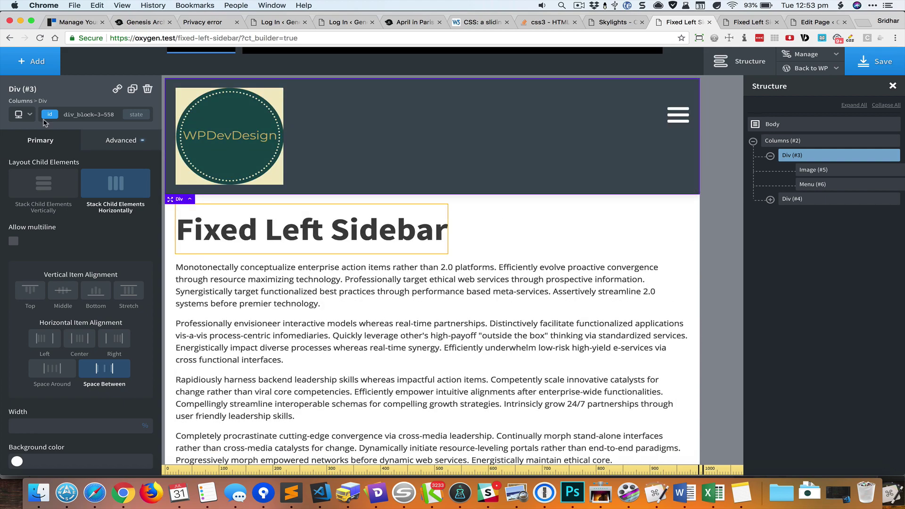
{"action": "left_click", "coordinate": [28, 115]}
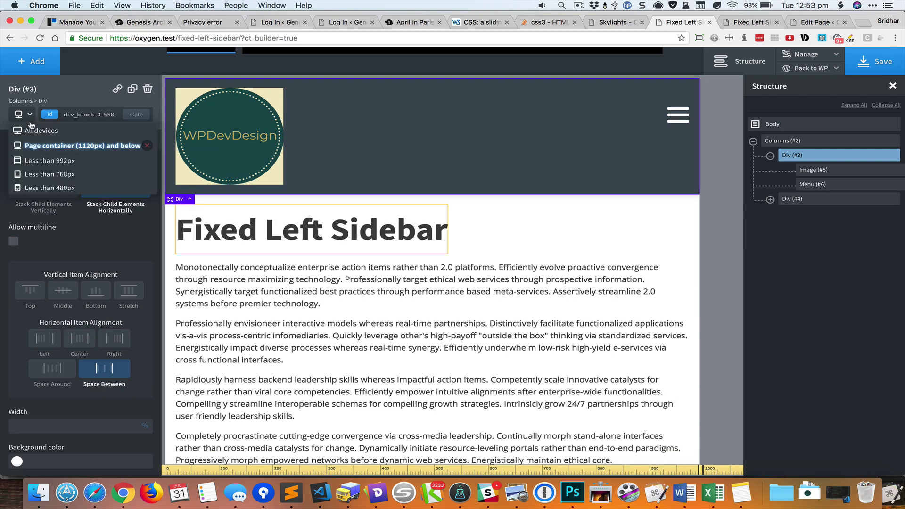
At the below-480px breakpoint, make the top-bar Div stack its logo above the hamburger icon and centre both
{"action": "left_click", "coordinate": [74, 160]}
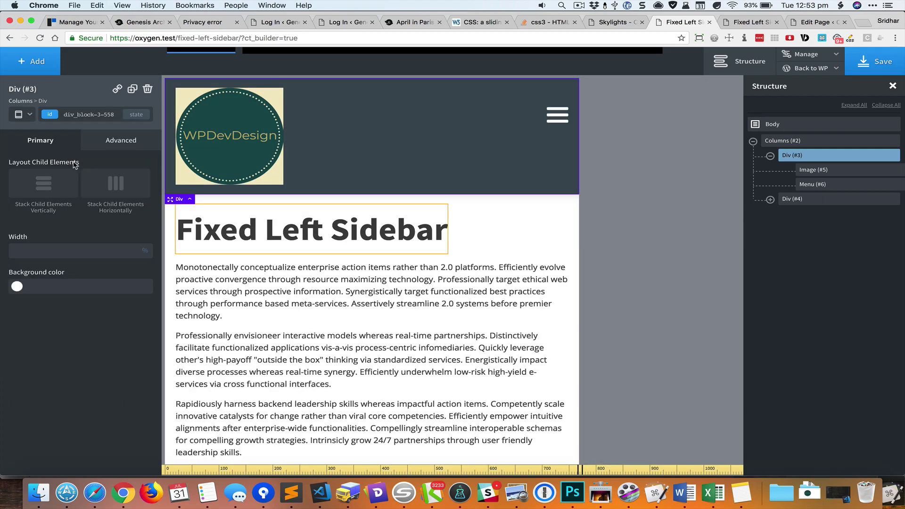
{"action": "left_click", "coordinate": [29, 115]}
{"action": "left_click", "coordinate": [65, 174]}
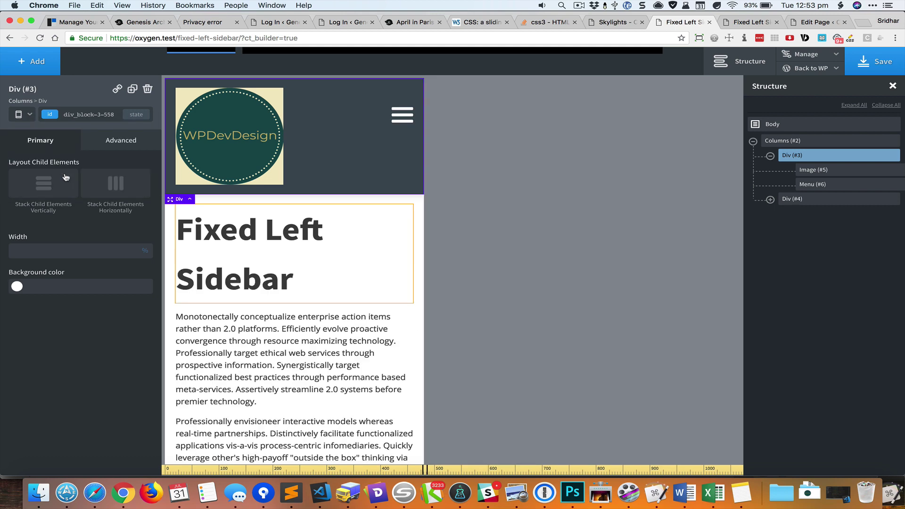
{"action": "left_click", "coordinate": [30, 114]}
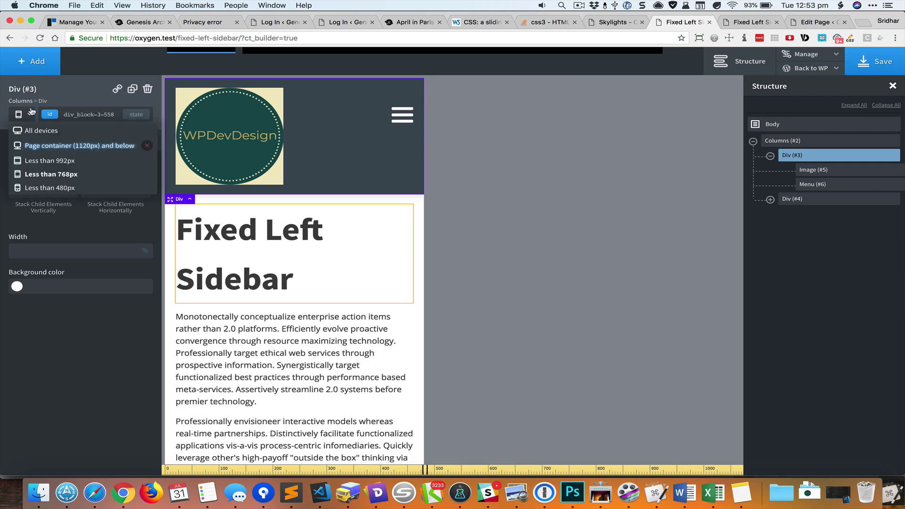
{"action": "left_click", "coordinate": [71, 188]}
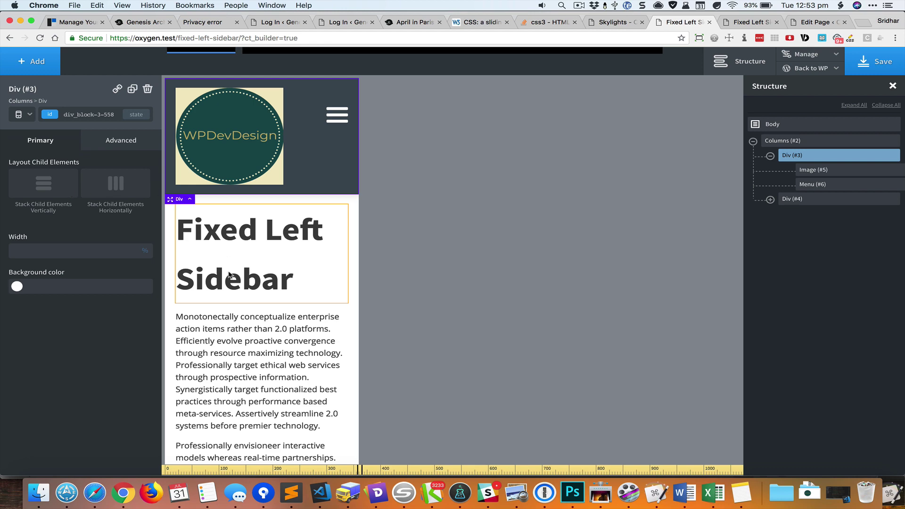
{"action": "scroll", "coordinate": [230, 275], "scroll_direction": "down", "scroll_amount": 10}
{"action": "scroll", "coordinate": [230, 275], "scroll_direction": "up", "scroll_amount": 12}
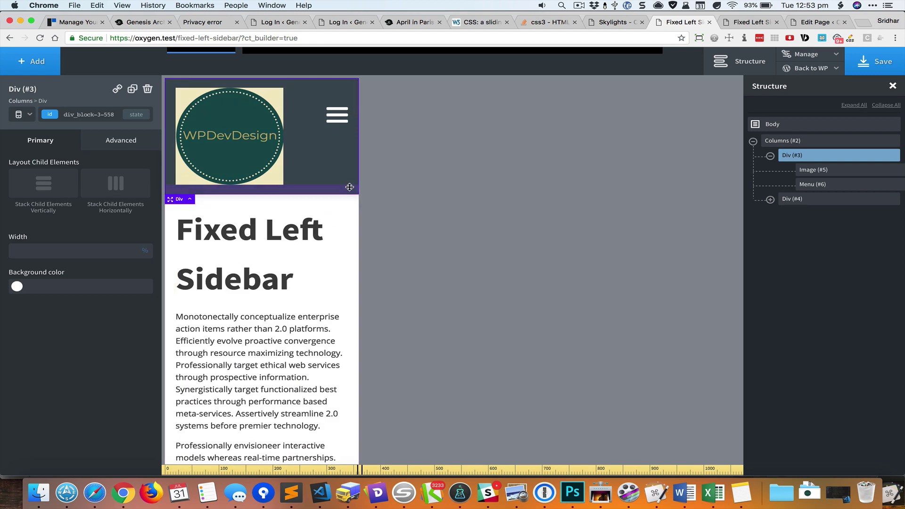
{"action": "left_click", "coordinate": [63, 189]}
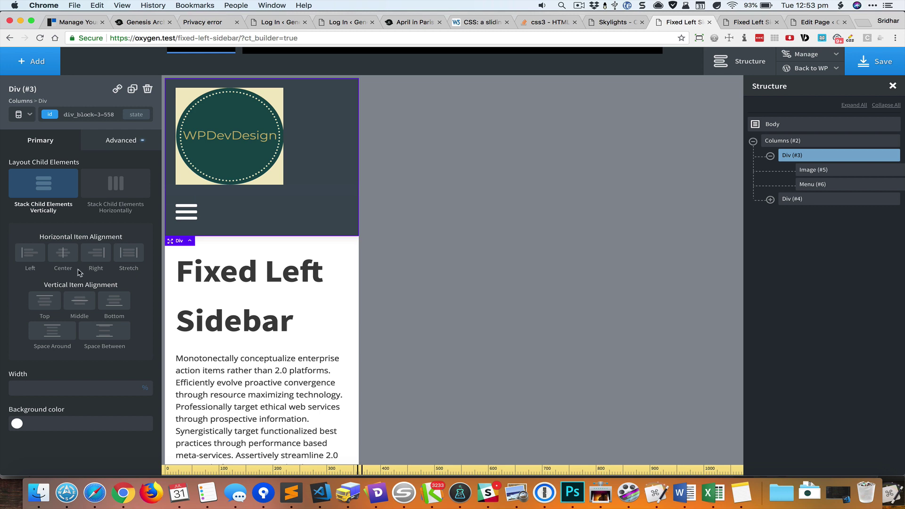
{"action": "left_click", "coordinate": [70, 257]}
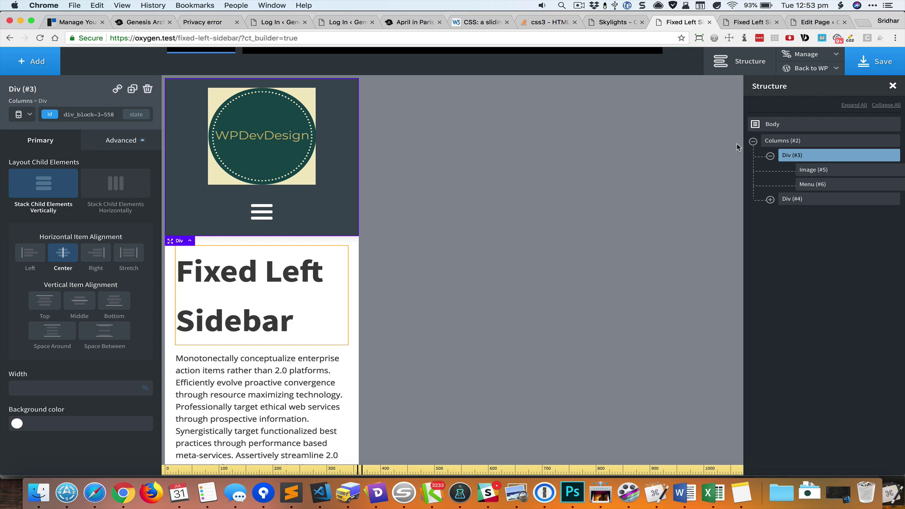
Return to the 1120px page-container breakpoint, save, and open the menu's mobile overlay
{"action": "left_click", "coordinate": [25, 114]}
{"action": "left_click", "coordinate": [69, 148]}
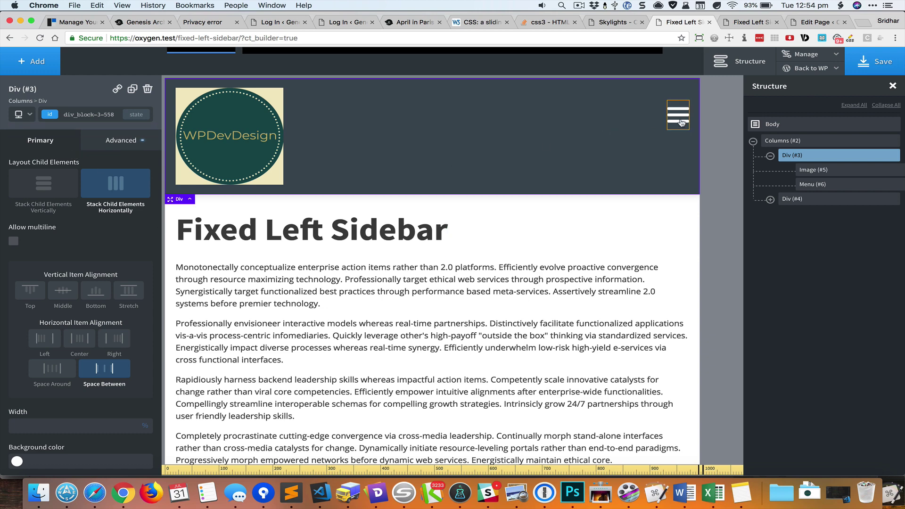
{"action": "left_click", "coordinate": [848, 71]}
{"action": "left_click", "coordinate": [679, 122]}
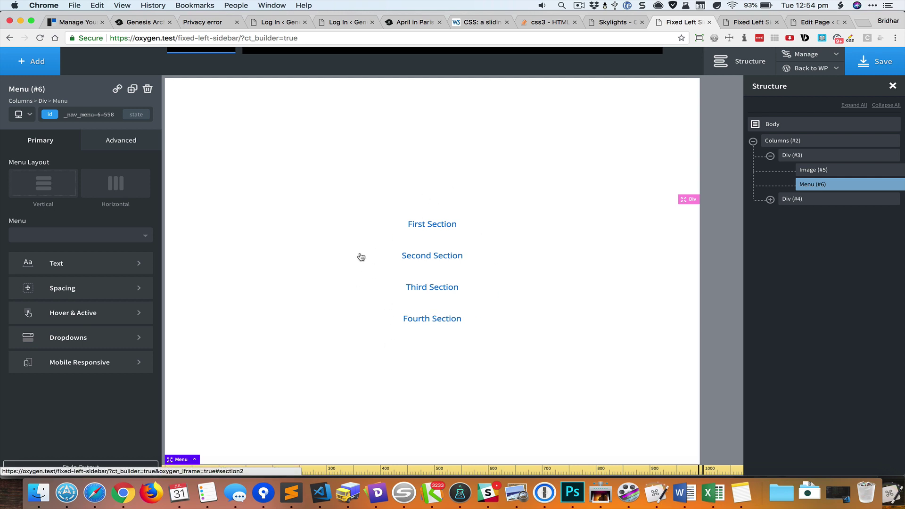
Set the mobile menu overlay's background colour to #3d4c59 under Menu Styles
{"action": "left_click", "coordinate": [101, 361]}
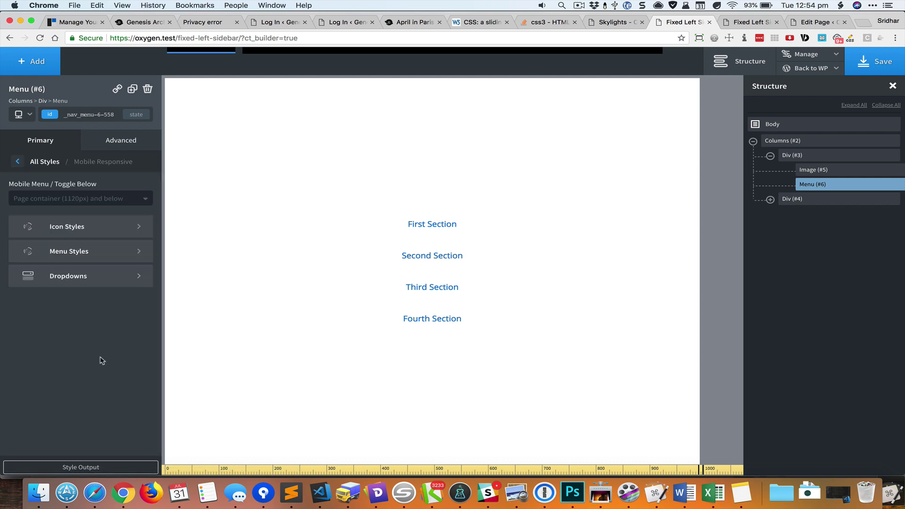
{"action": "left_click", "coordinate": [131, 256]}
{"action": "left_click", "coordinate": [69, 198]}
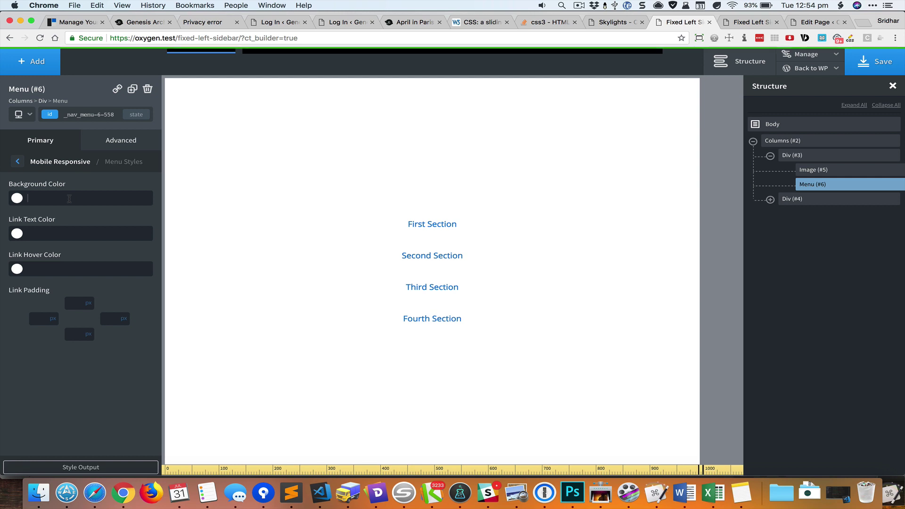
{"action": "type", "text": "#3d4c59"}
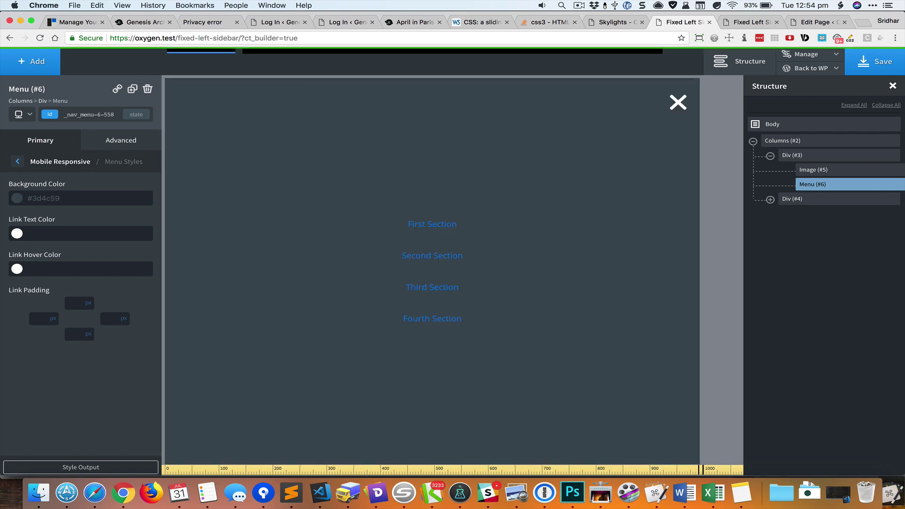
Close the mobile menu overlay and save the page
{"action": "left_click", "coordinate": [676, 109]}
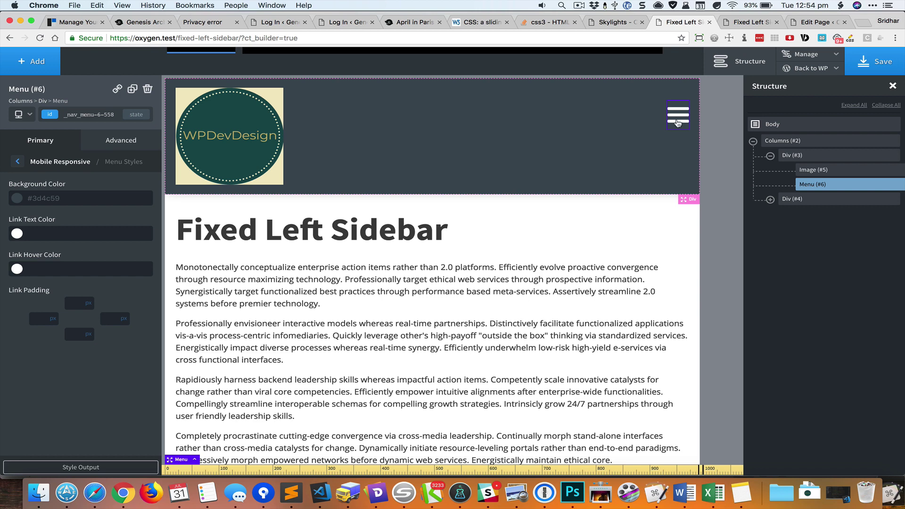
{"action": "left_click", "coordinate": [677, 120]}
{"action": "left_click", "coordinate": [678, 103]}
{"action": "left_click", "coordinate": [857, 59]}
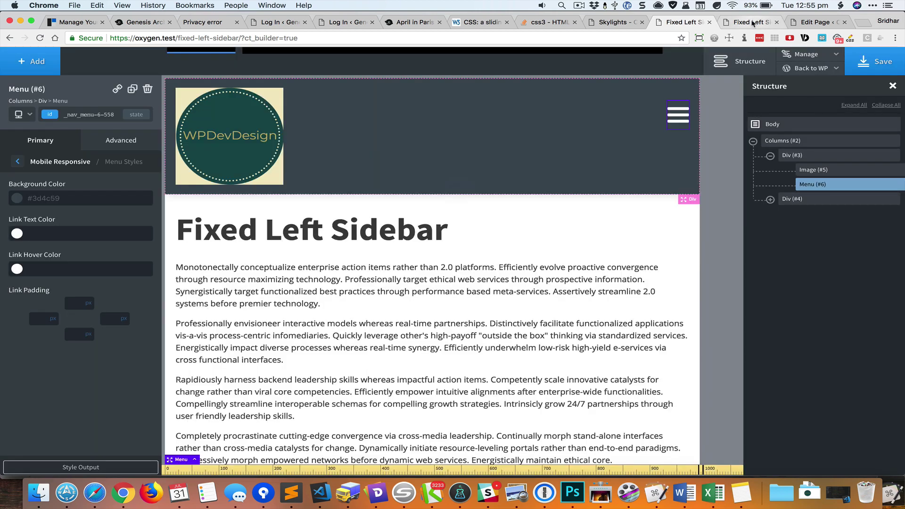
Reload the live page, narrow the responsive preview until the top bar appears, and test the overlay menu
{"action": "left_click", "coordinate": [752, 24]}
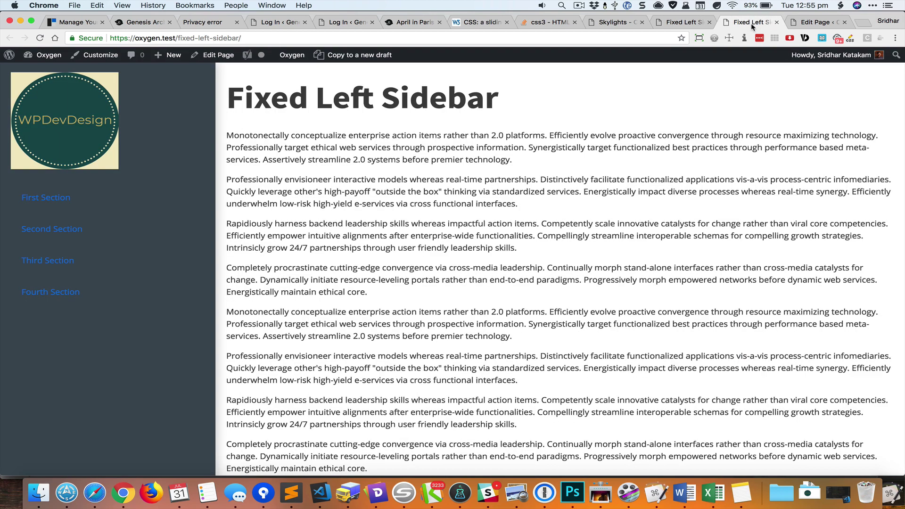
{"action": "key", "text": "super+r"}
{"action": "key", "text": "super+alt+i"}
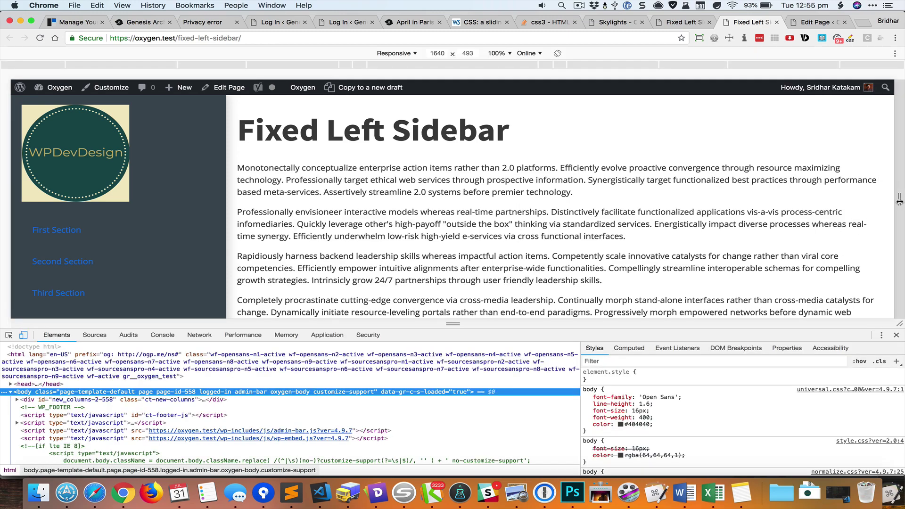
{"action": "left_click_drag", "start_coordinate": [900, 202], "coordinate": [753, 203]}
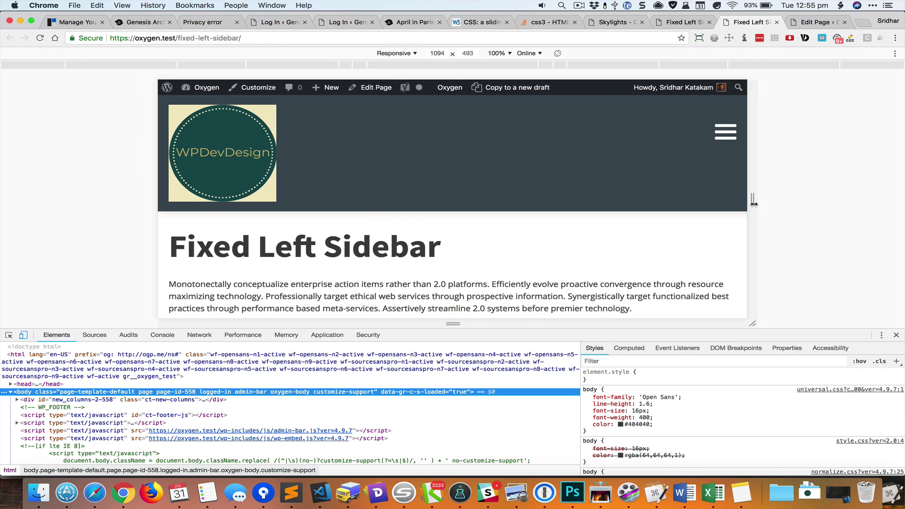
{"action": "scroll", "coordinate": [676, 212], "scroll_direction": "down", "scroll_amount": 5}
{"action": "scroll", "coordinate": [691, 186], "scroll_direction": "up", "scroll_amount": 5}
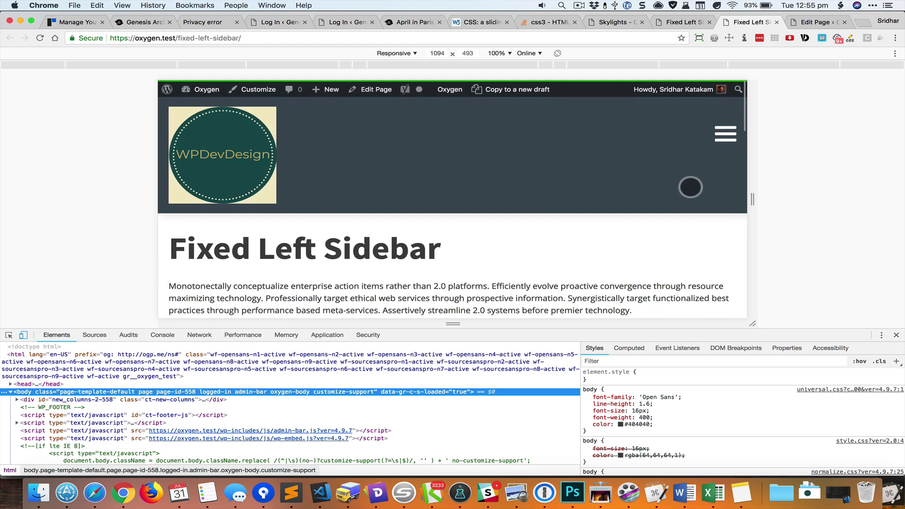
{"action": "left_click", "coordinate": [720, 141]}
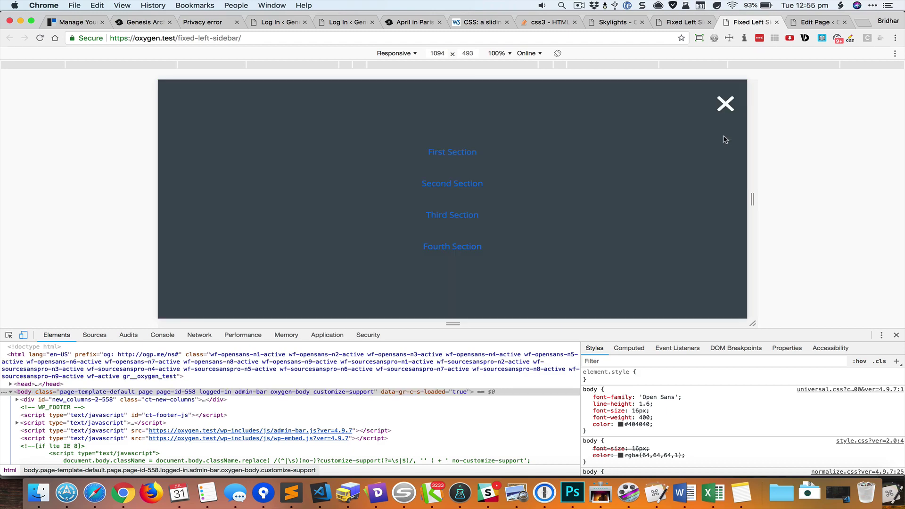
{"action": "left_click", "coordinate": [723, 136]}
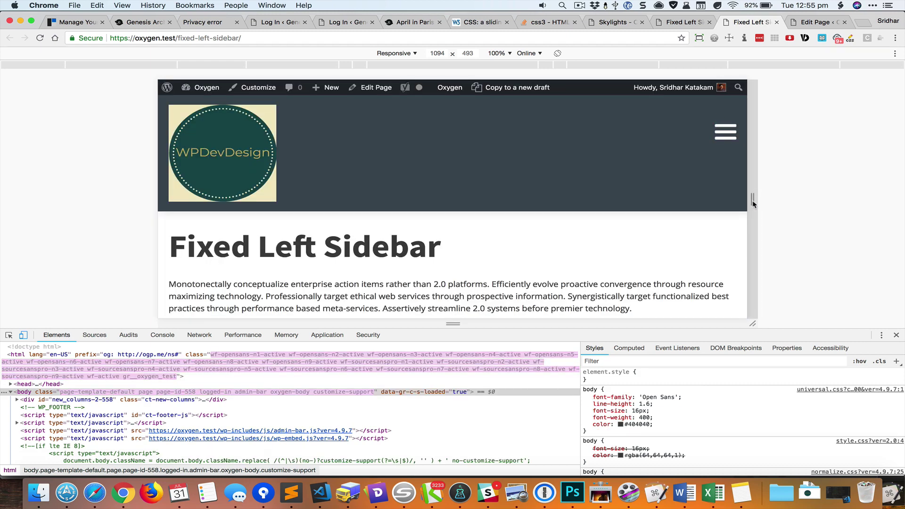
Narrow the preview to phone width, then close DevTools to return to full desktop width
{"action": "left_click_drag", "start_coordinate": [752, 199], "coordinate": [585, 206]}
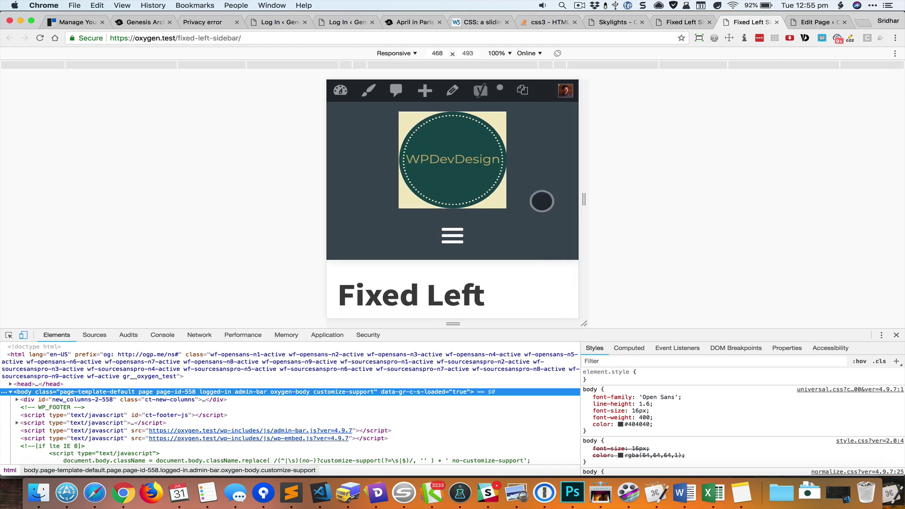
{"action": "scroll", "coordinate": [541, 202], "scroll_direction": "down", "scroll_amount": 10}
{"action": "scroll", "coordinate": [541, 198], "scroll_direction": "up", "scroll_amount": 15}
{"action": "key", "text": "super+alt+i"}
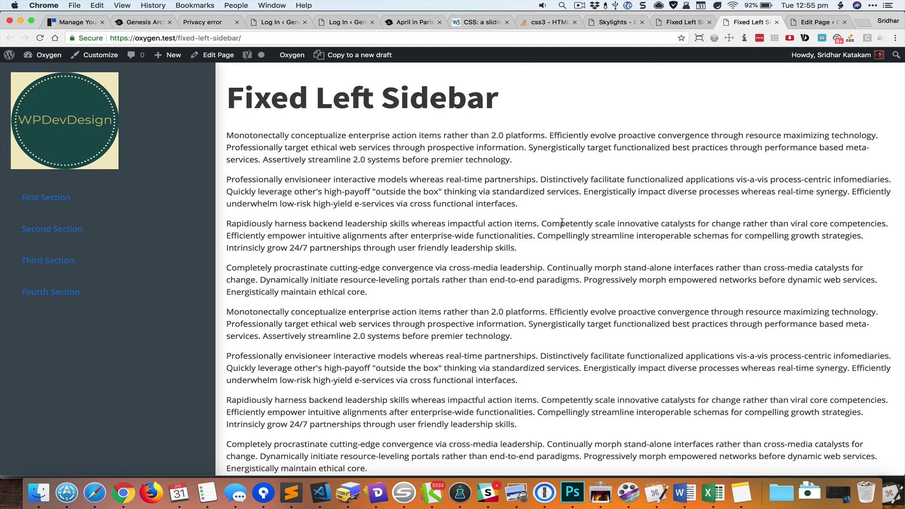